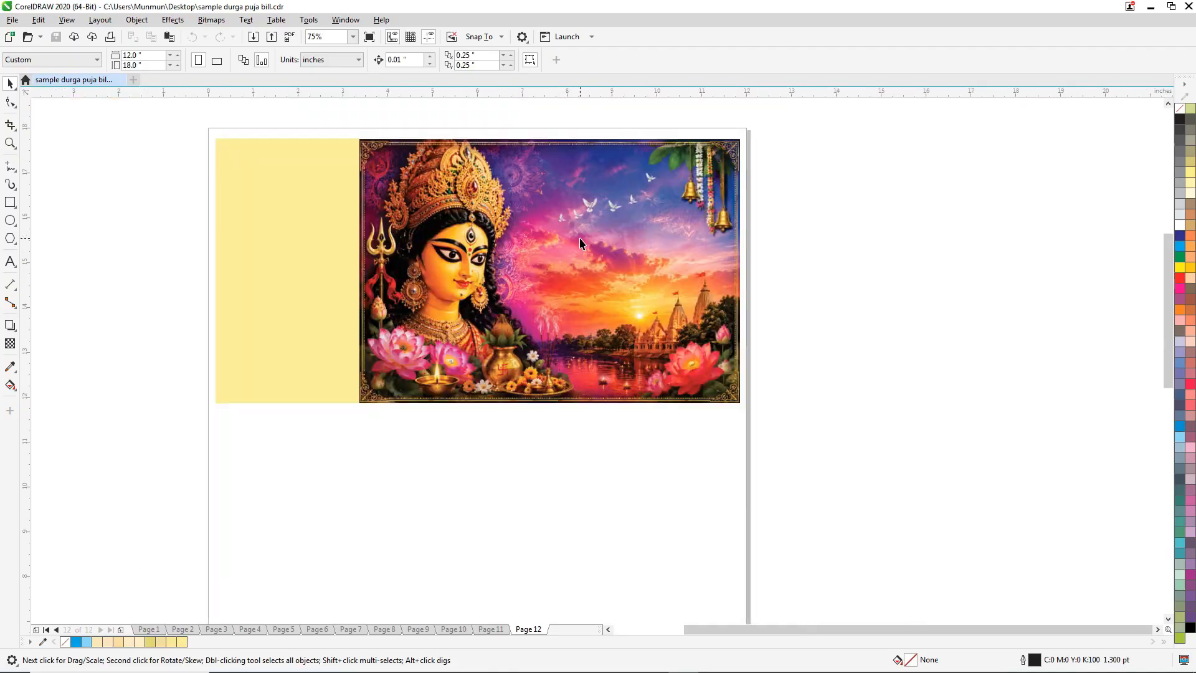
Look through the Durga Puja bill designs, going back from page 12 to the arched-frame design on page 7.
key("Page_Up")
key("Page_Up")
key("Page_Up")
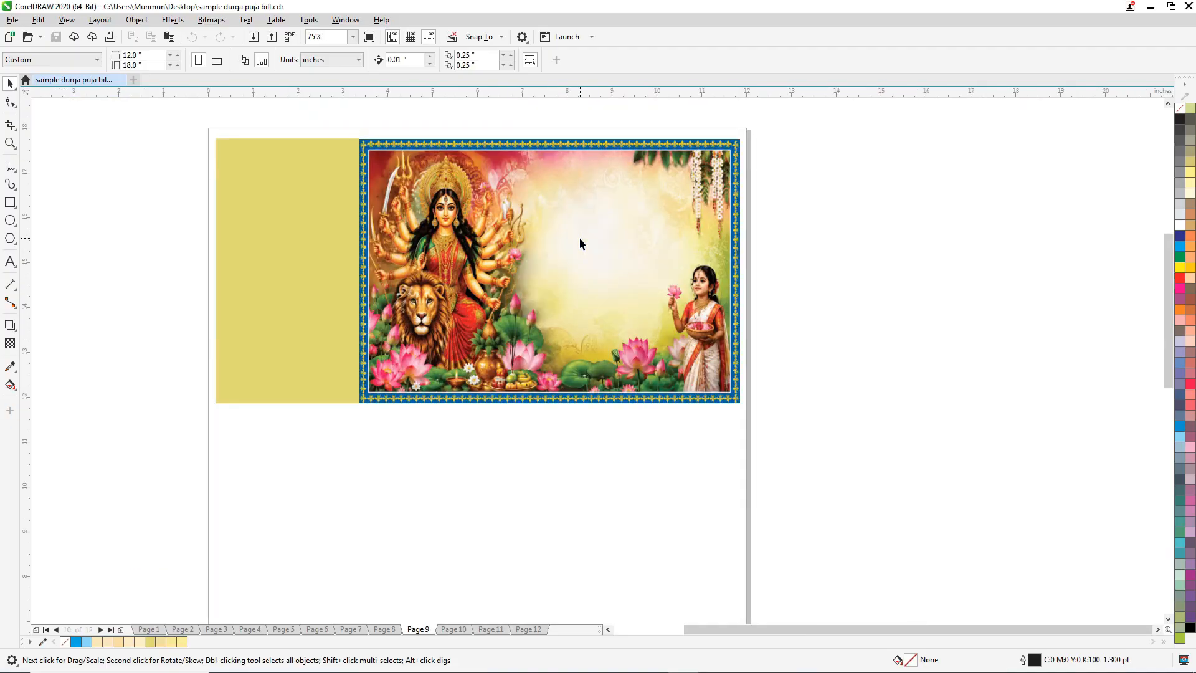
scroll(583, 250, "down", 1)
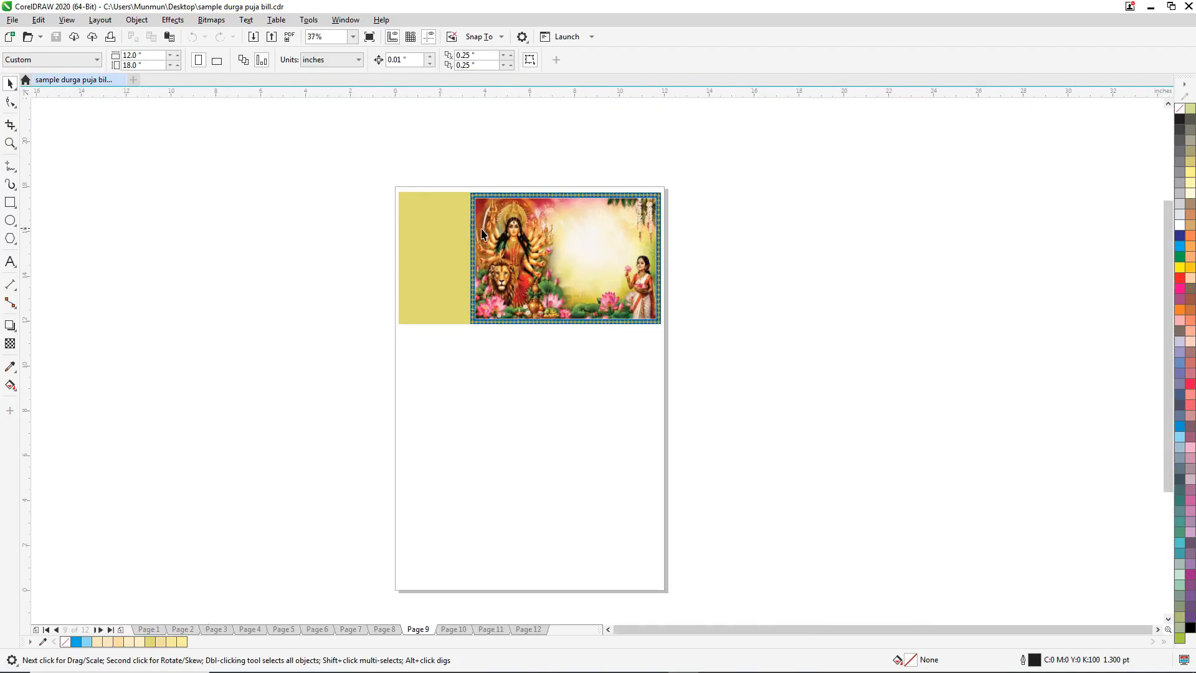
key("Page_Up")
scroll(476, 246, "up", 1)
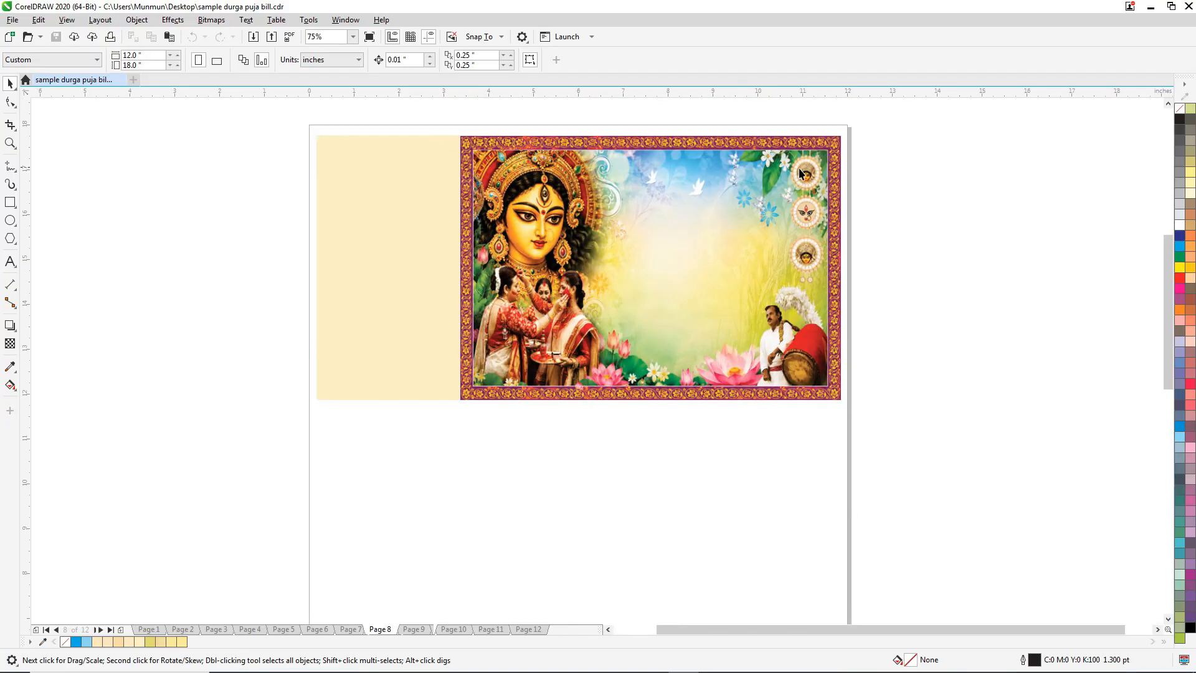
key("Page_Up")
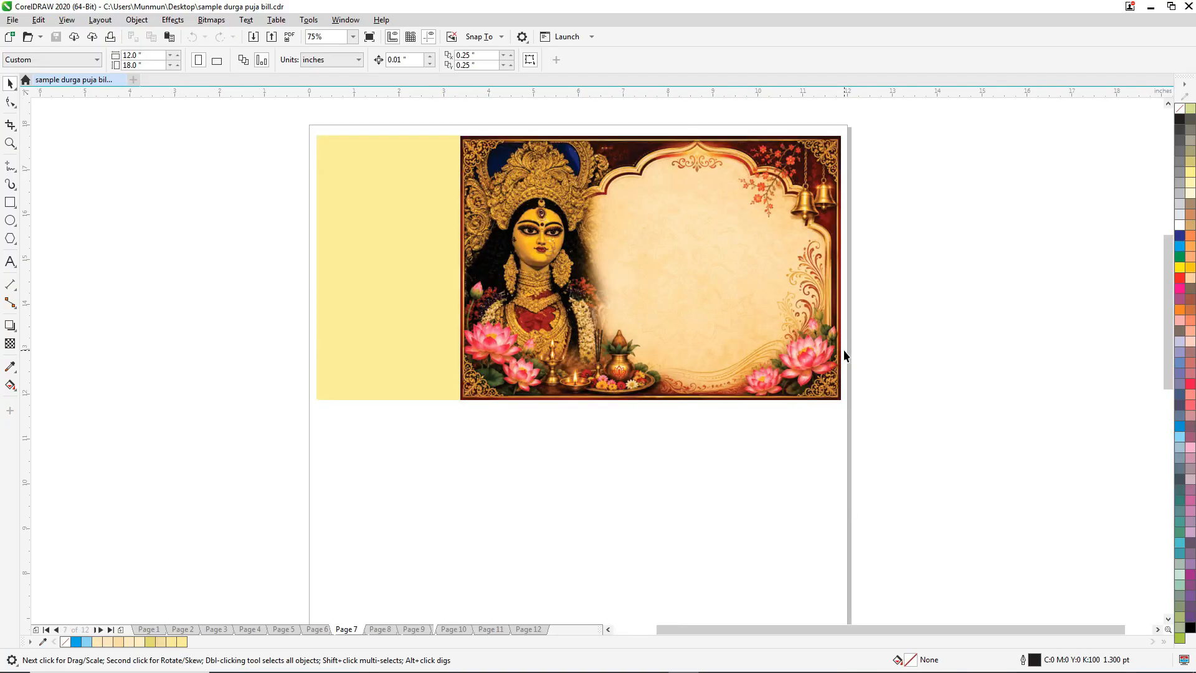
scroll(438, 255, "down", 1)
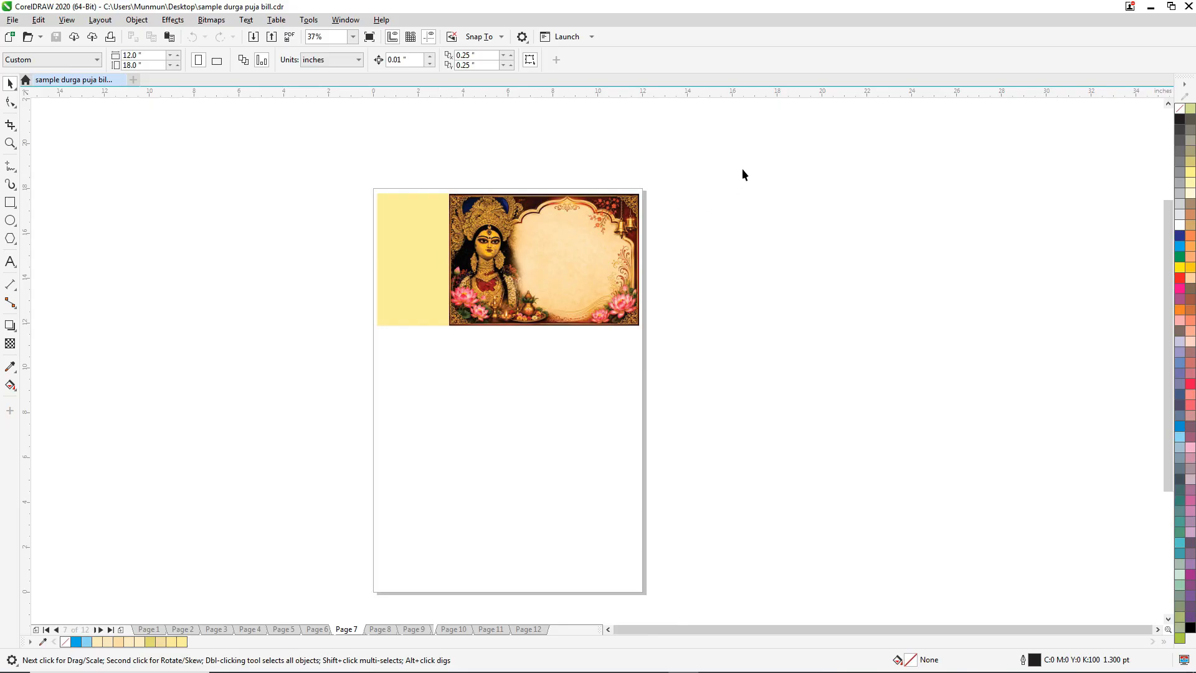
Place a copy of the page 7 bill below the original and set the copy's size to 10 by 4.75 inches.
left_click_drag(742, 169, 253, 379)
left_click_drag(585, 261, 679, 402)
scroll(417, 431, "up", 1)
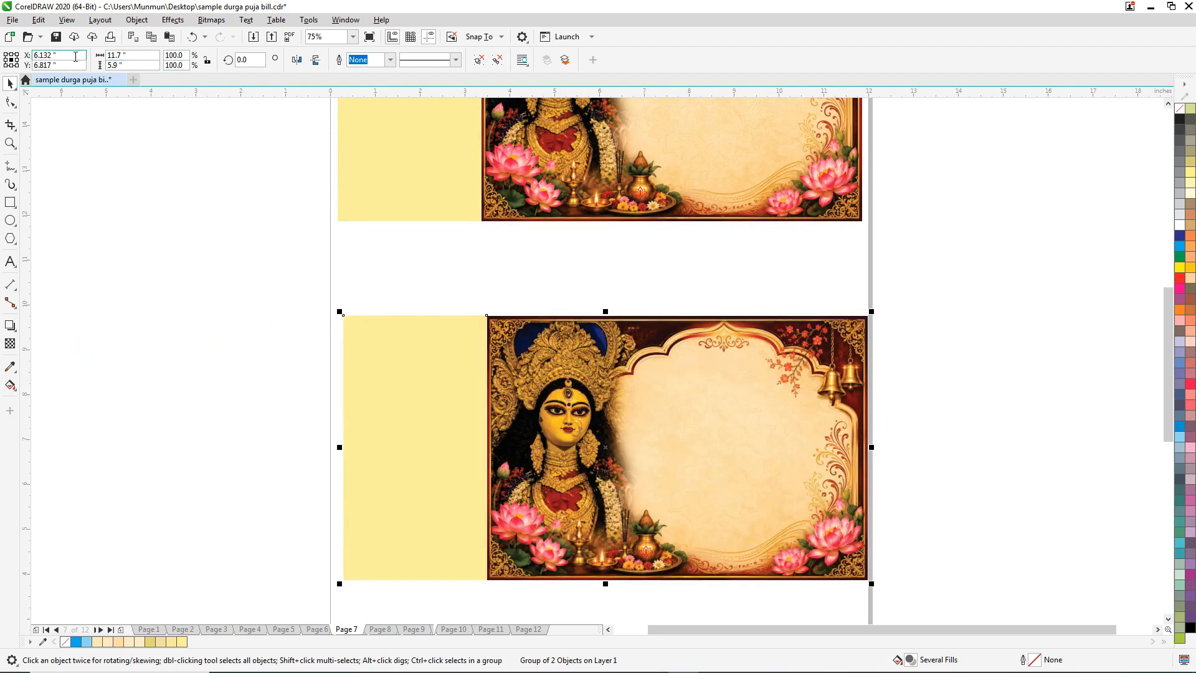
double_click(116, 57)
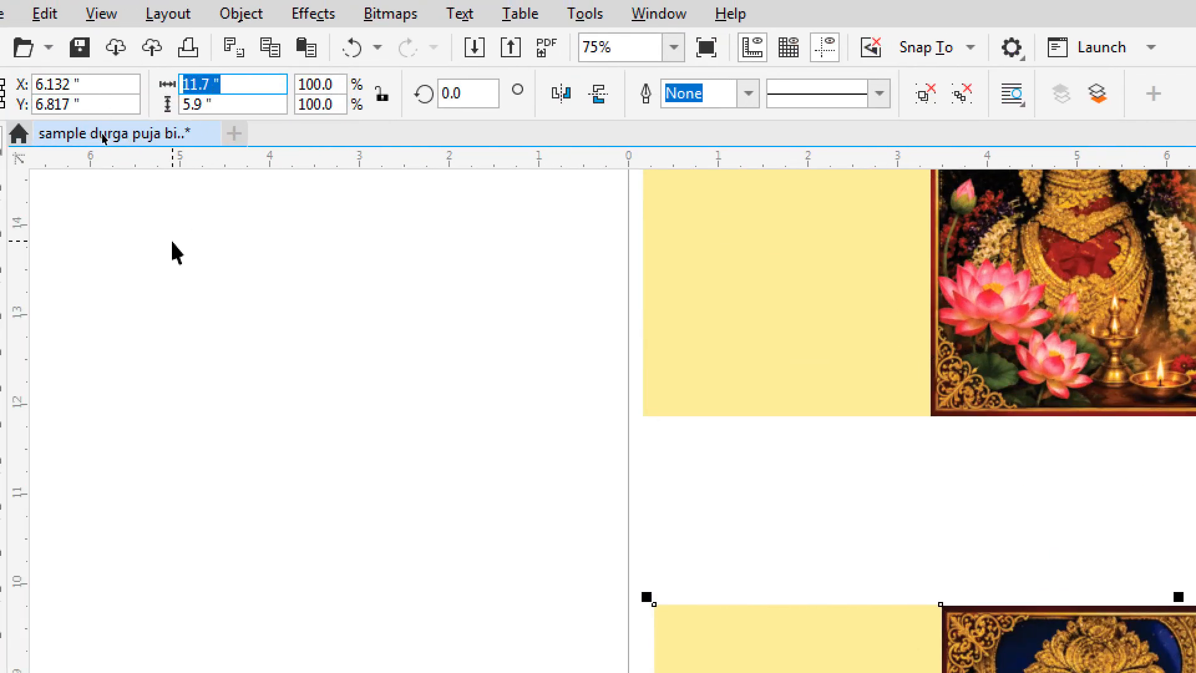
type("10")
key("Tab")
type("4")
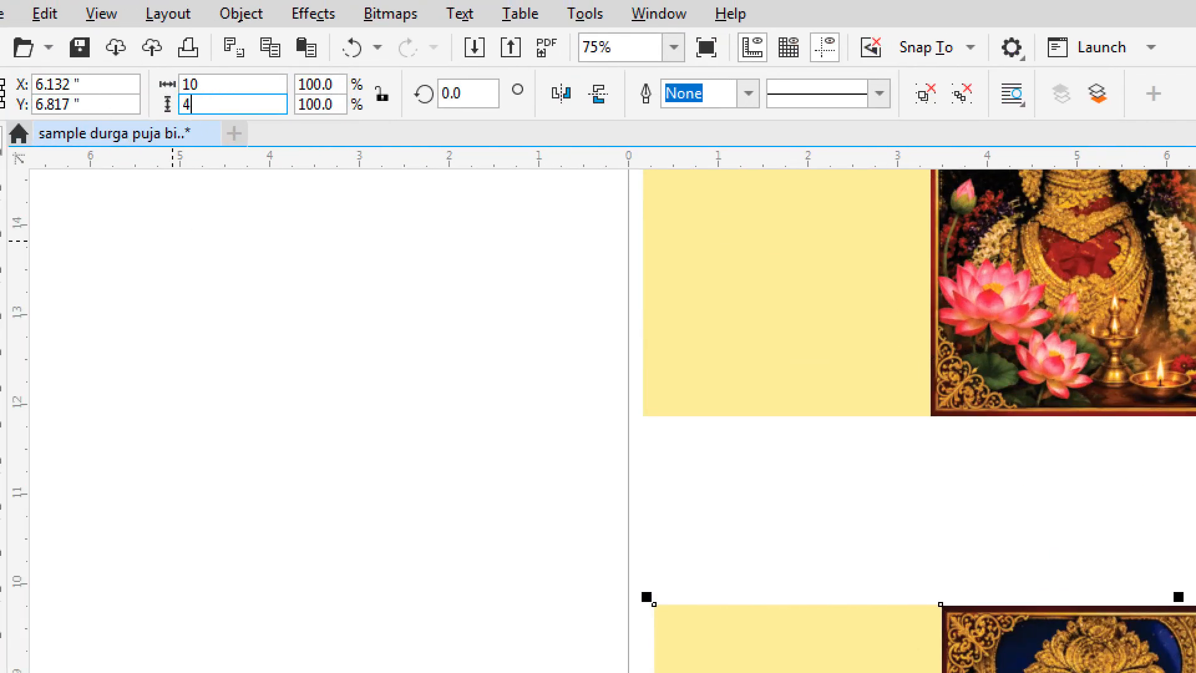
type(".75")
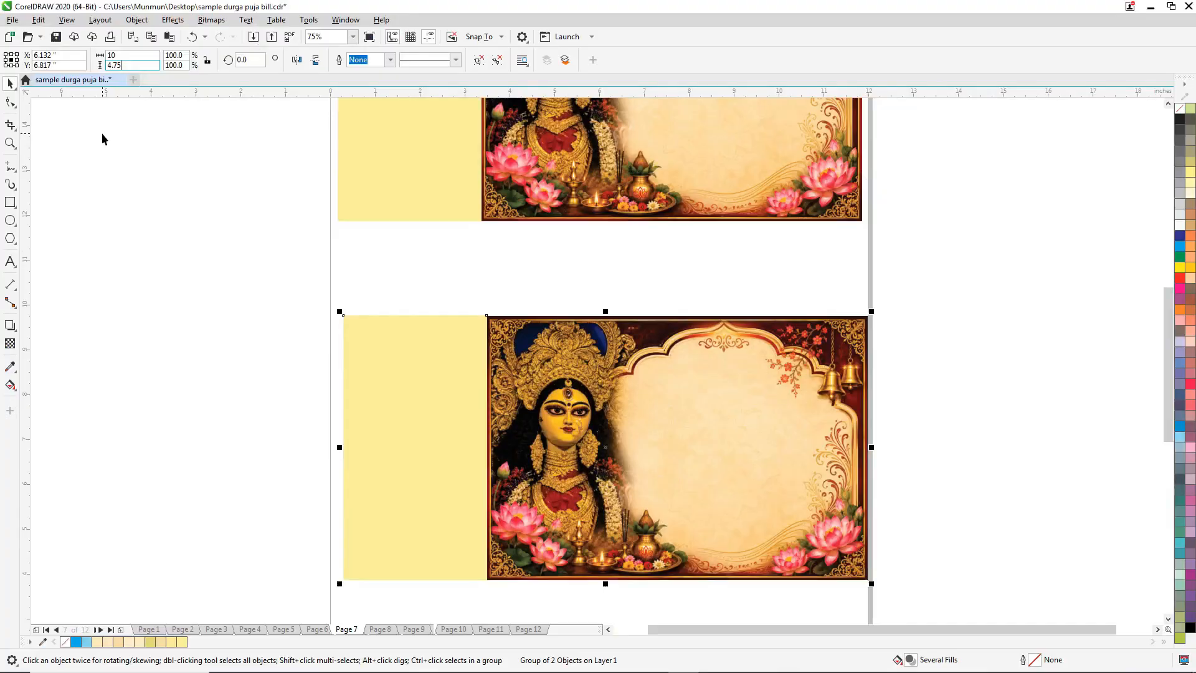
key("Return")
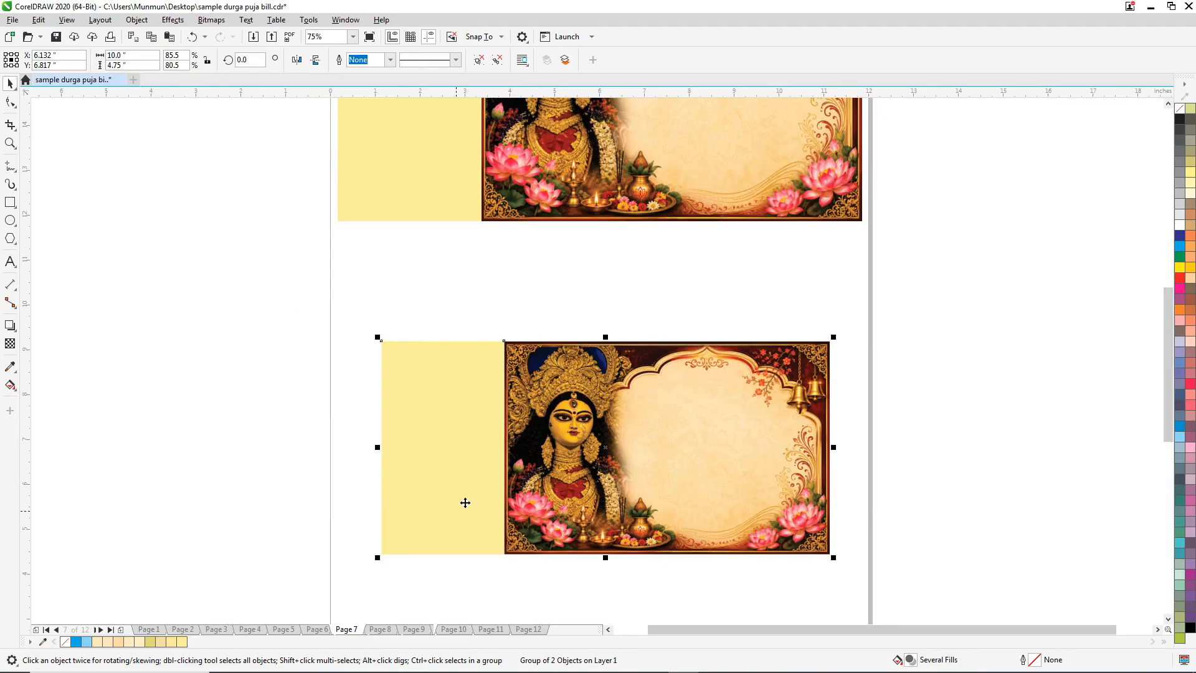
Select only the illustrated goddess panel of the resized copy, leaving out the plain yellow stub.
scroll(613, 492, "up", 2)
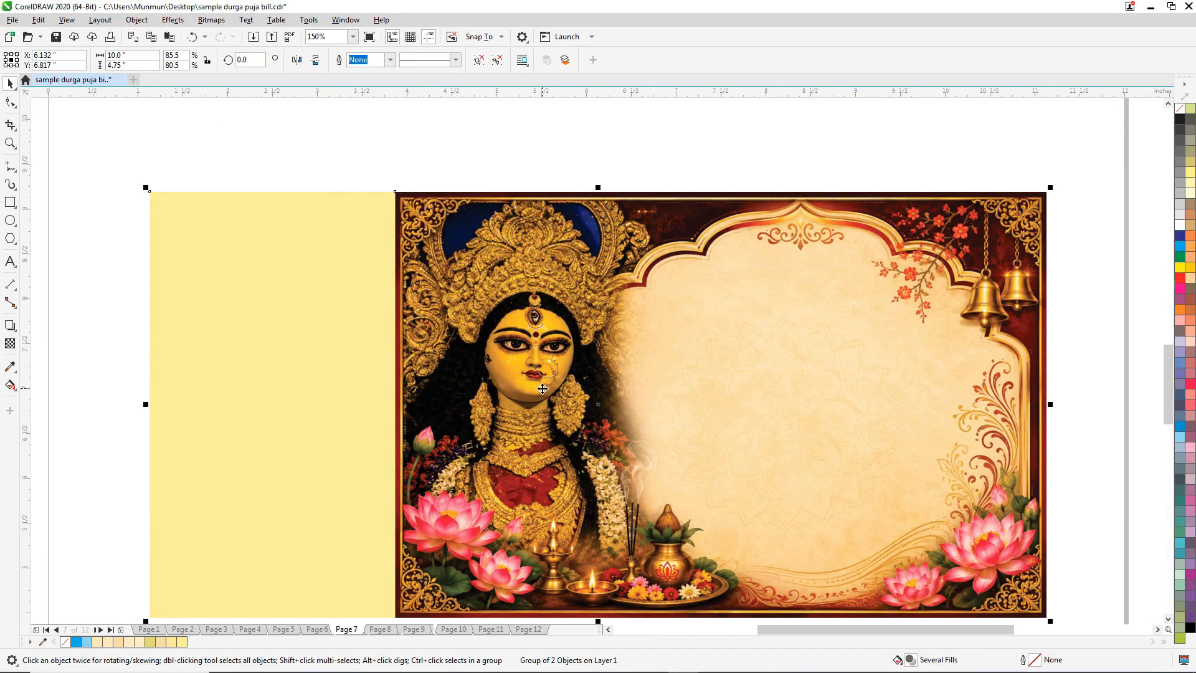
scroll(507, 386, "down", 2)
left_click(813, 342)
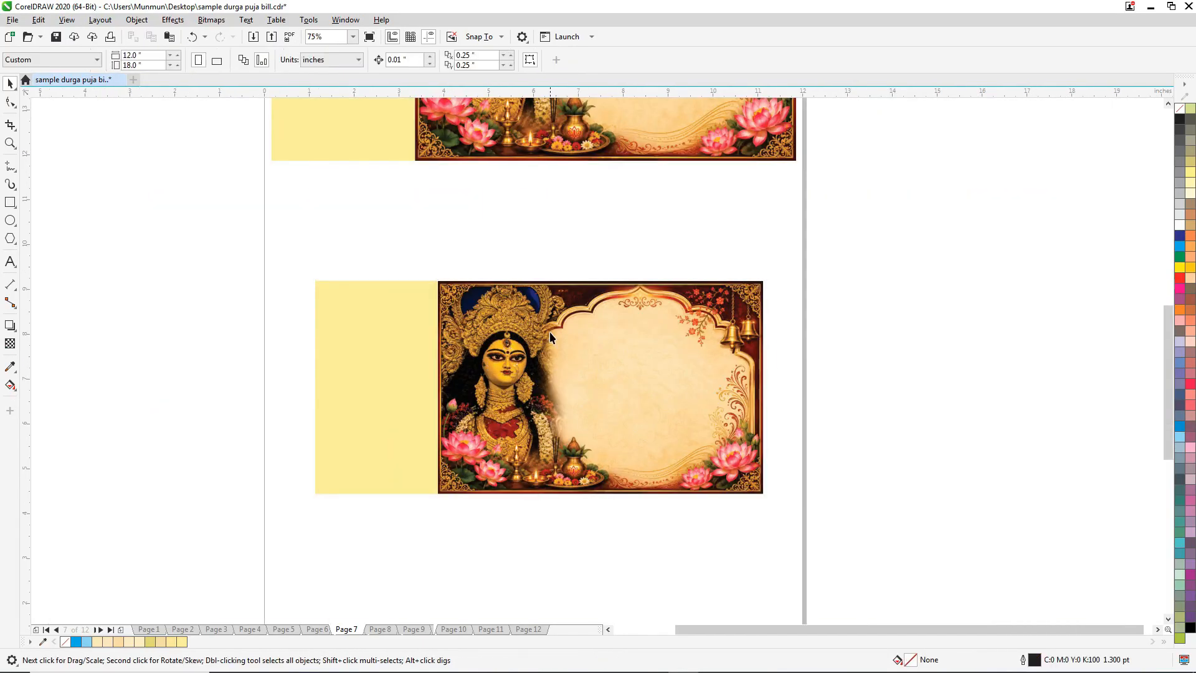
scroll(550, 332, "up", 2)
left_click(449, 286)
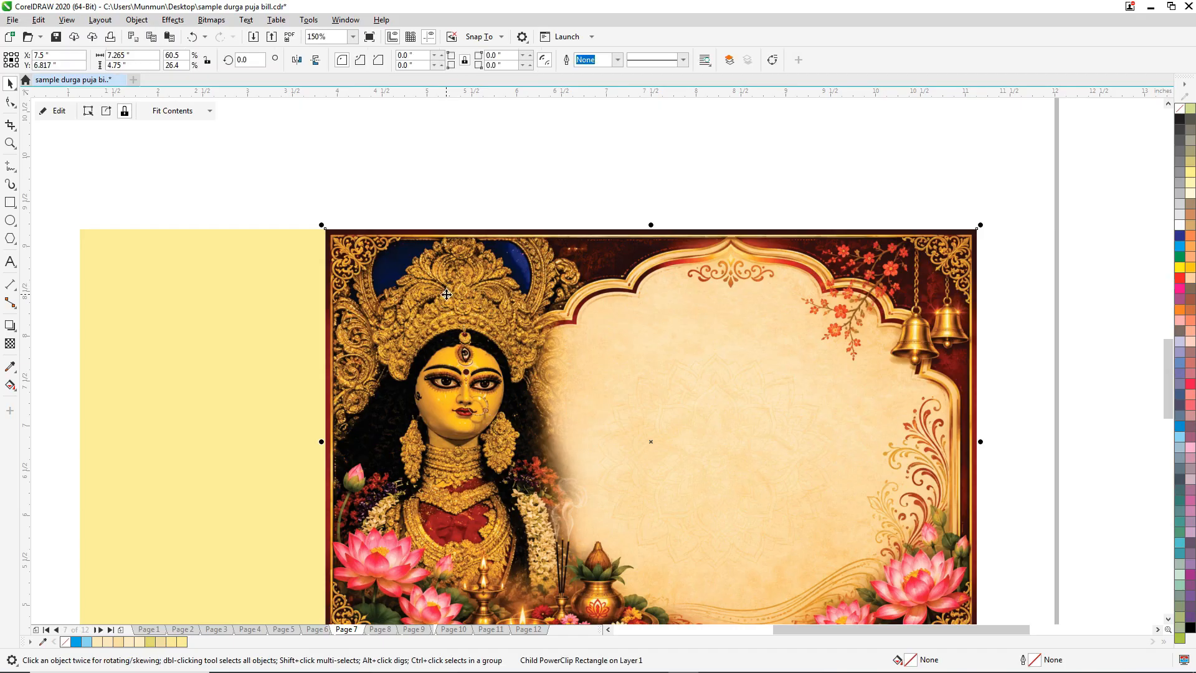
left_click_drag(449, 287, 618, 253)
key("ctrl+z")
Export the selected panel to the desktop as the JPEG bill_1.jpg at a resolution of 300.
left_click(12, 20)
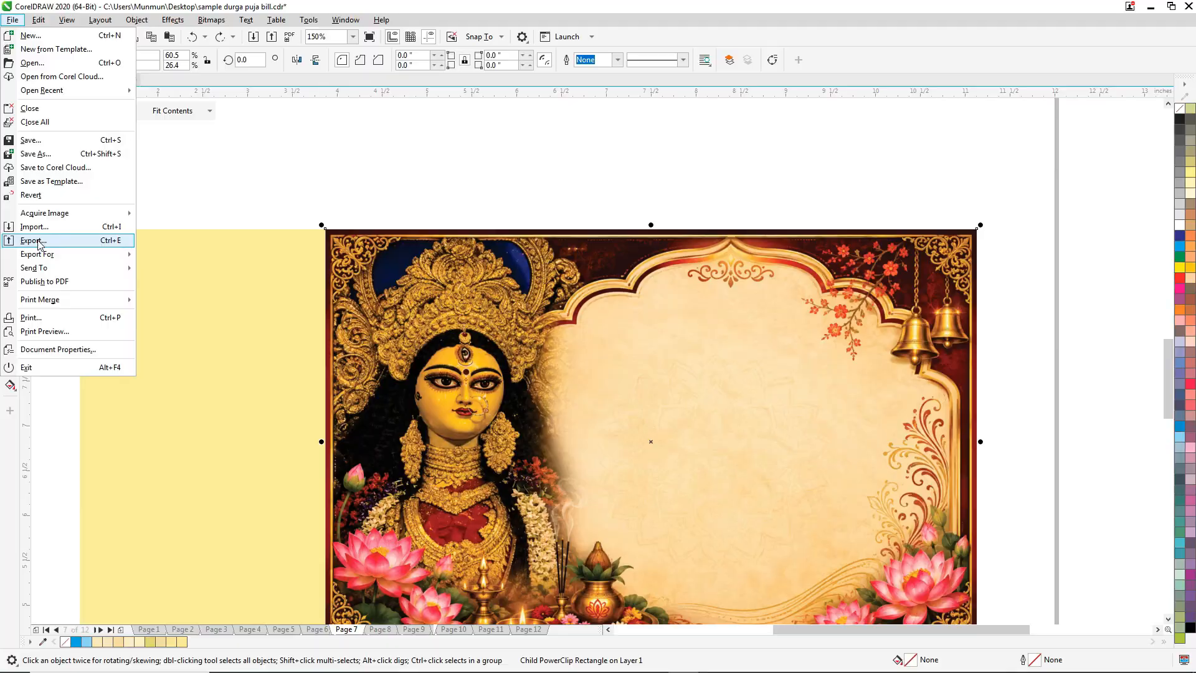
left_click(69, 241)
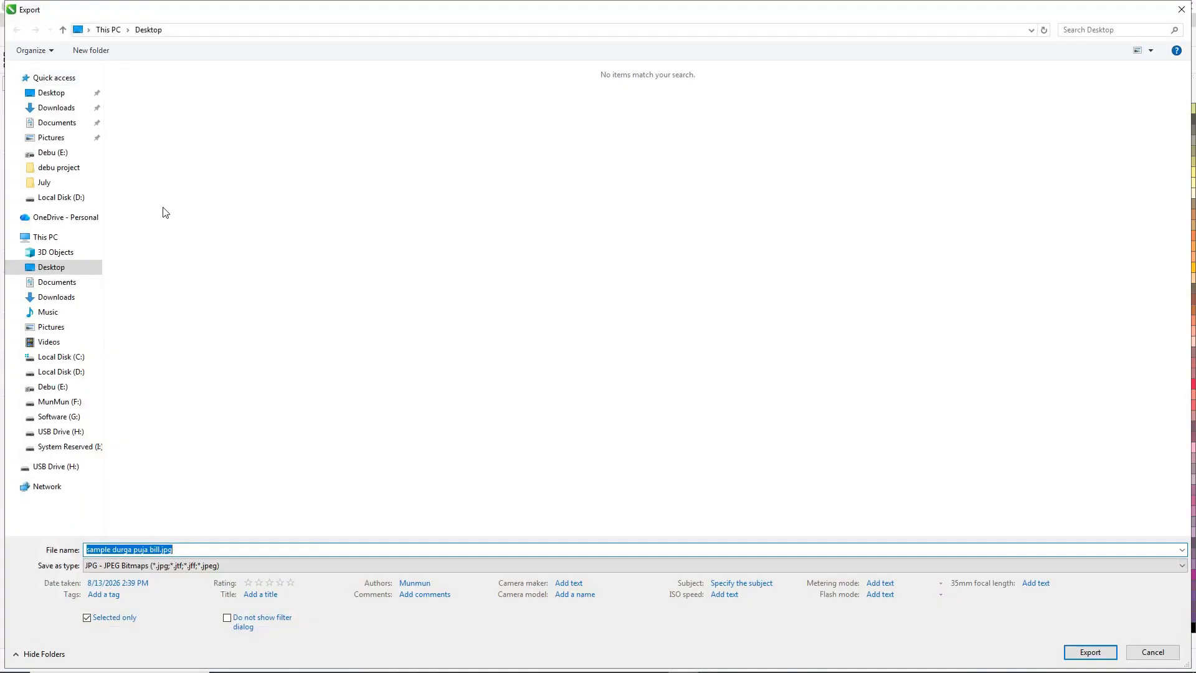
left_click(192, 551)
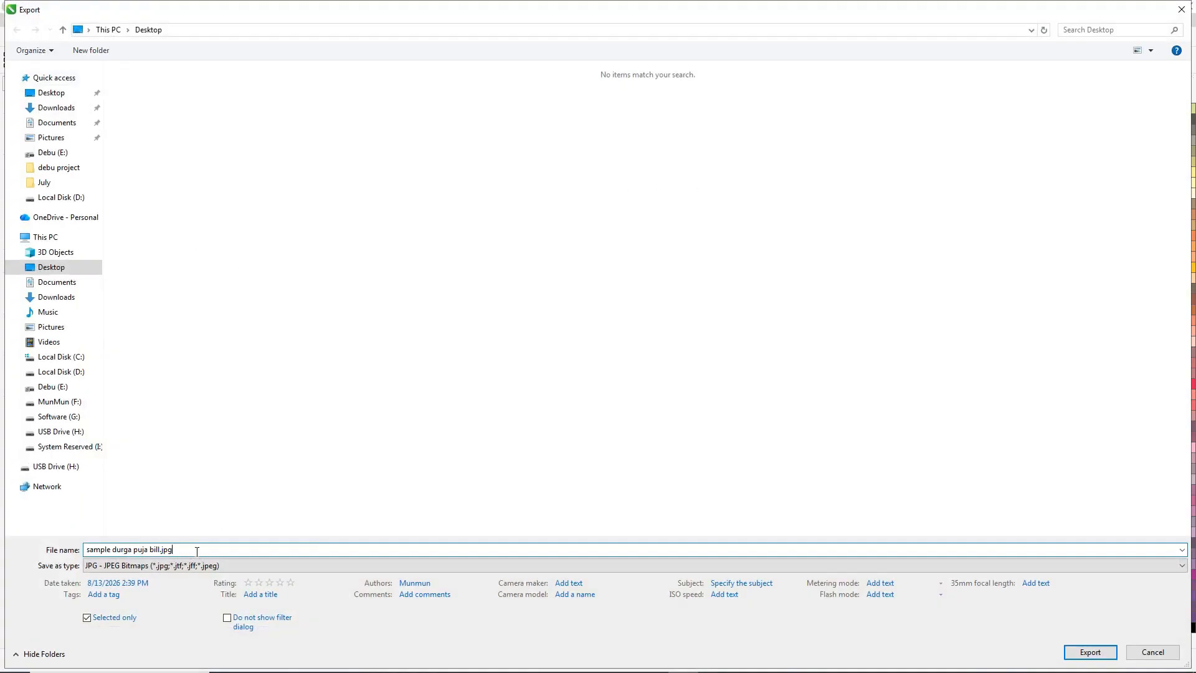
key("ctrl+a")
type("bill")
left_click(1091, 651)
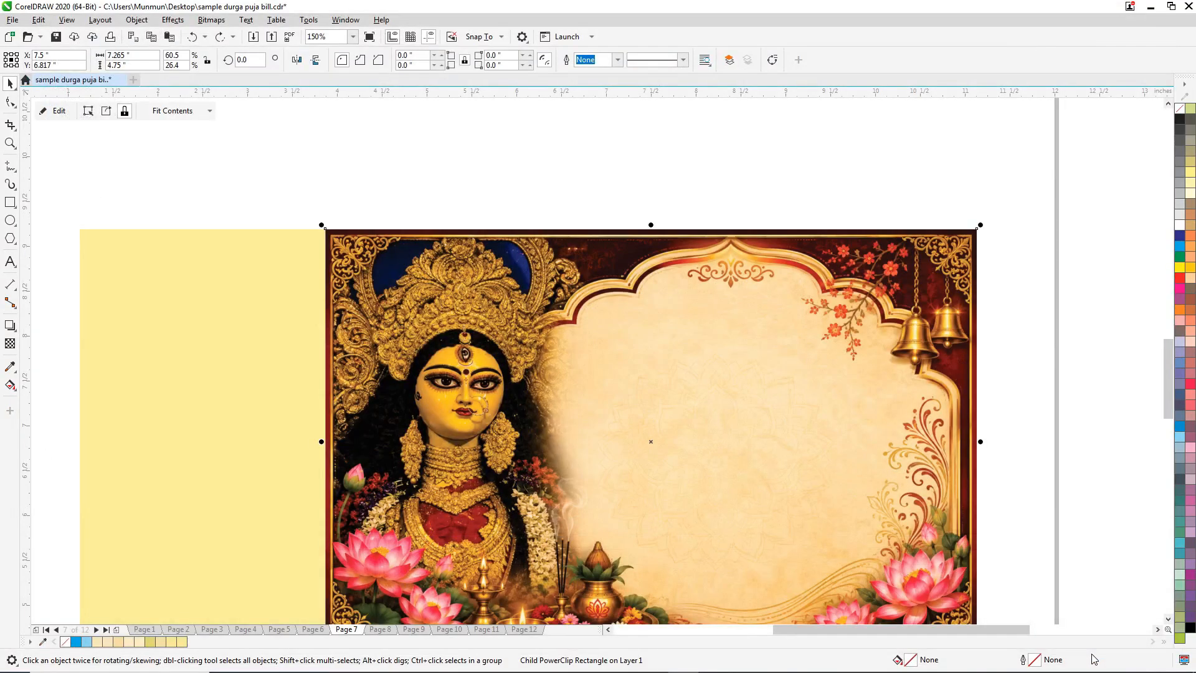
left_click_drag(873, 246, 856, 405)
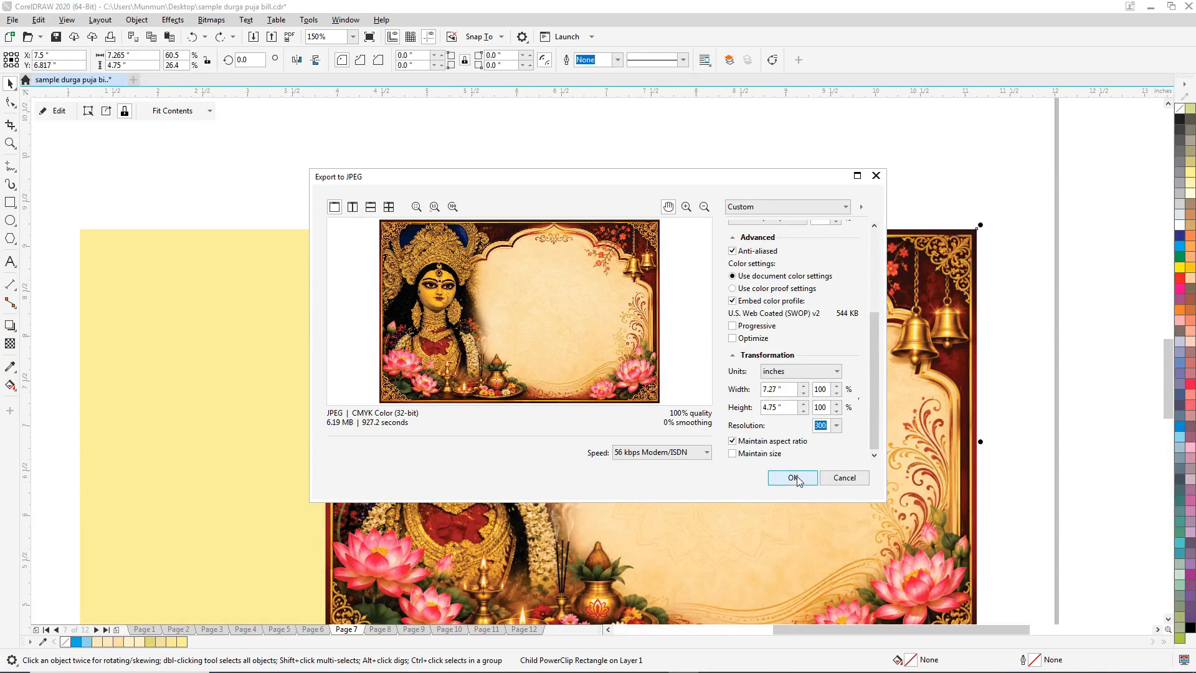
left_click(746, 525)
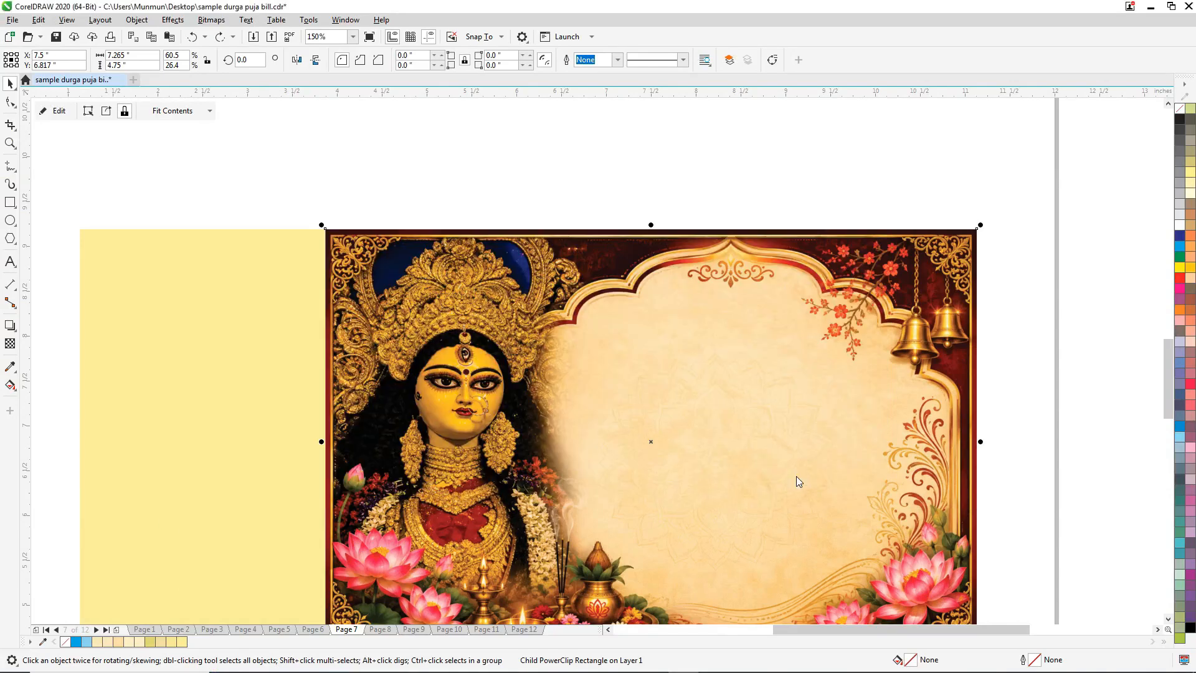
left_click(585, 166)
scroll(665, 237, "down", 1)
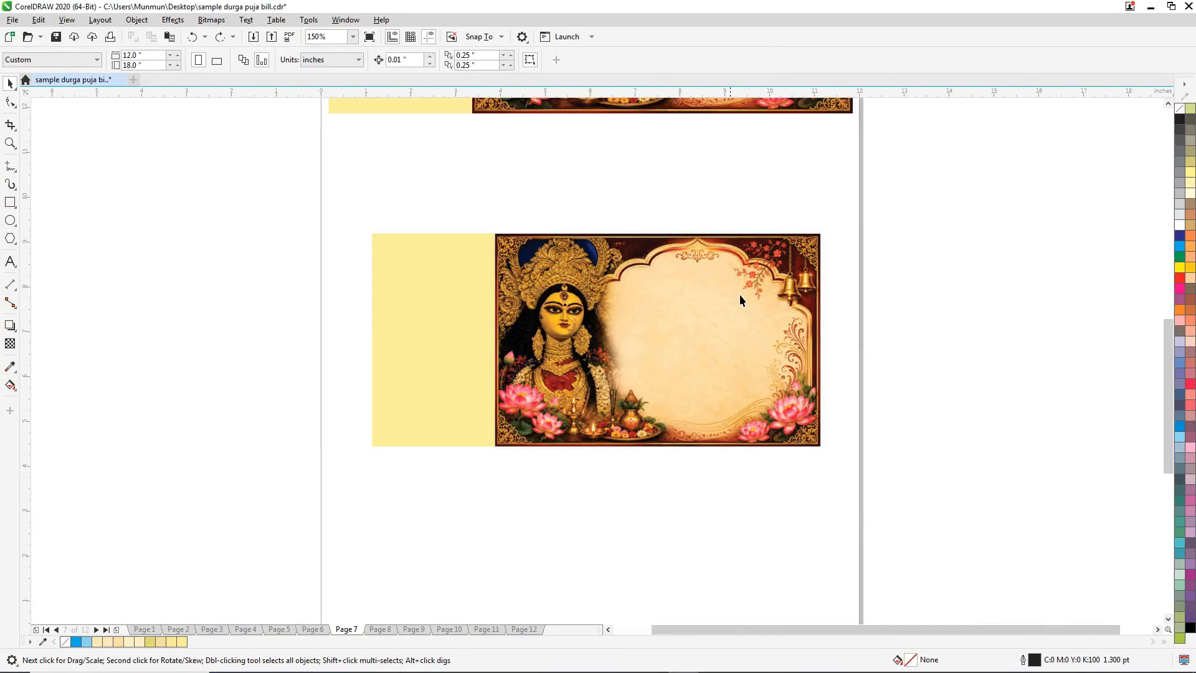
Move bill_1.jpg to an empty area of the desktop and open it to check the exported image.
left_click(1194, 665)
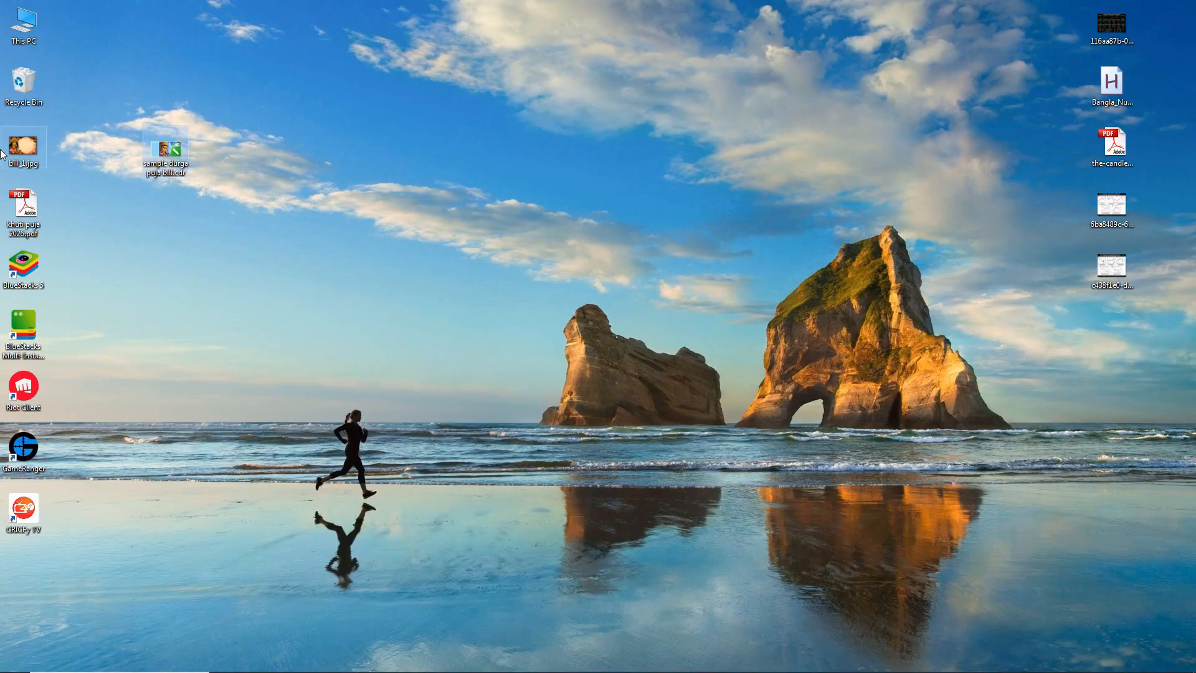
left_click_drag(38, 160, 507, 215)
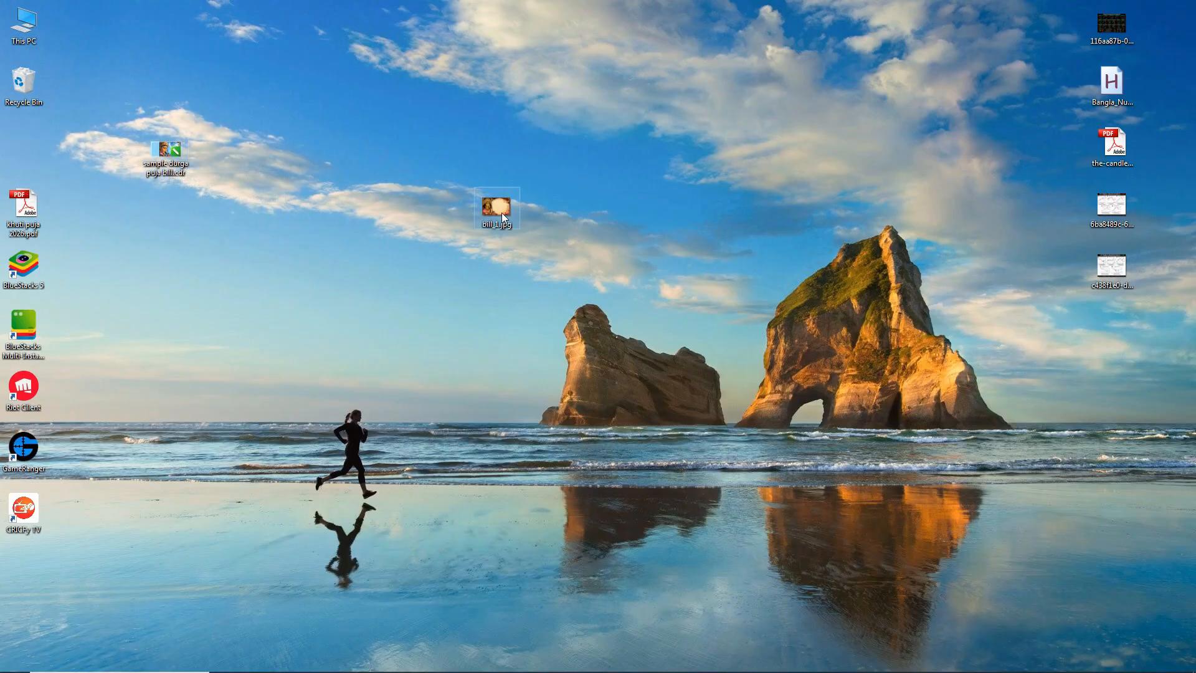
double_click(502, 212)
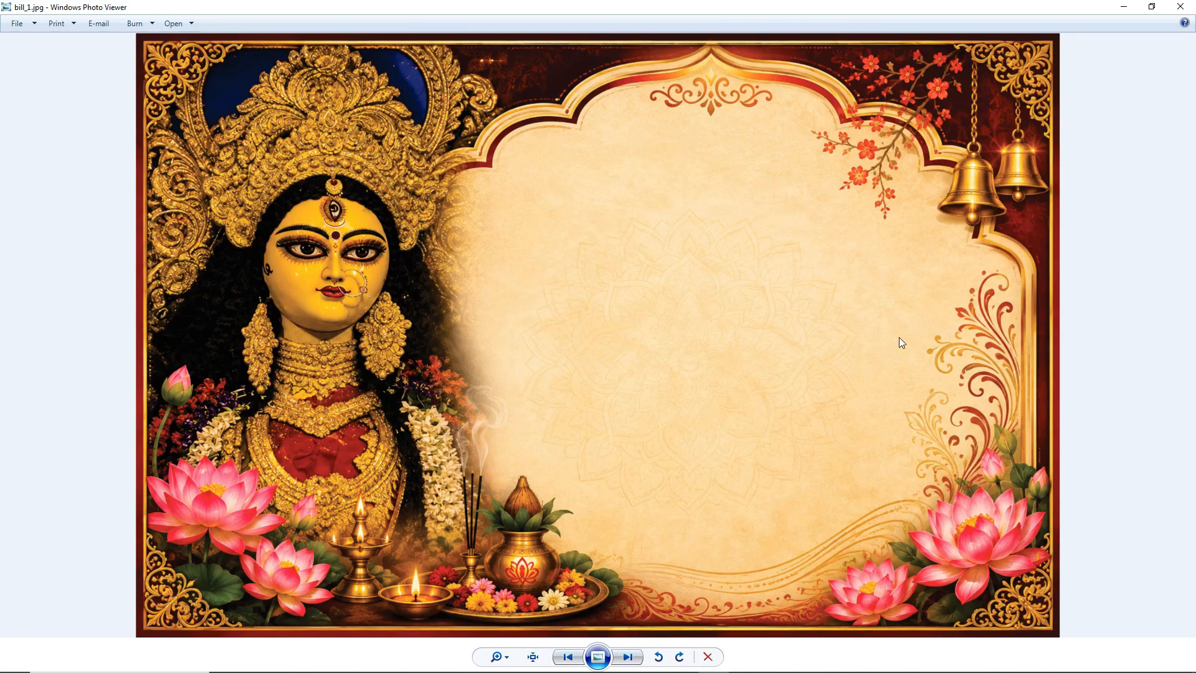
left_click(1181, 7)
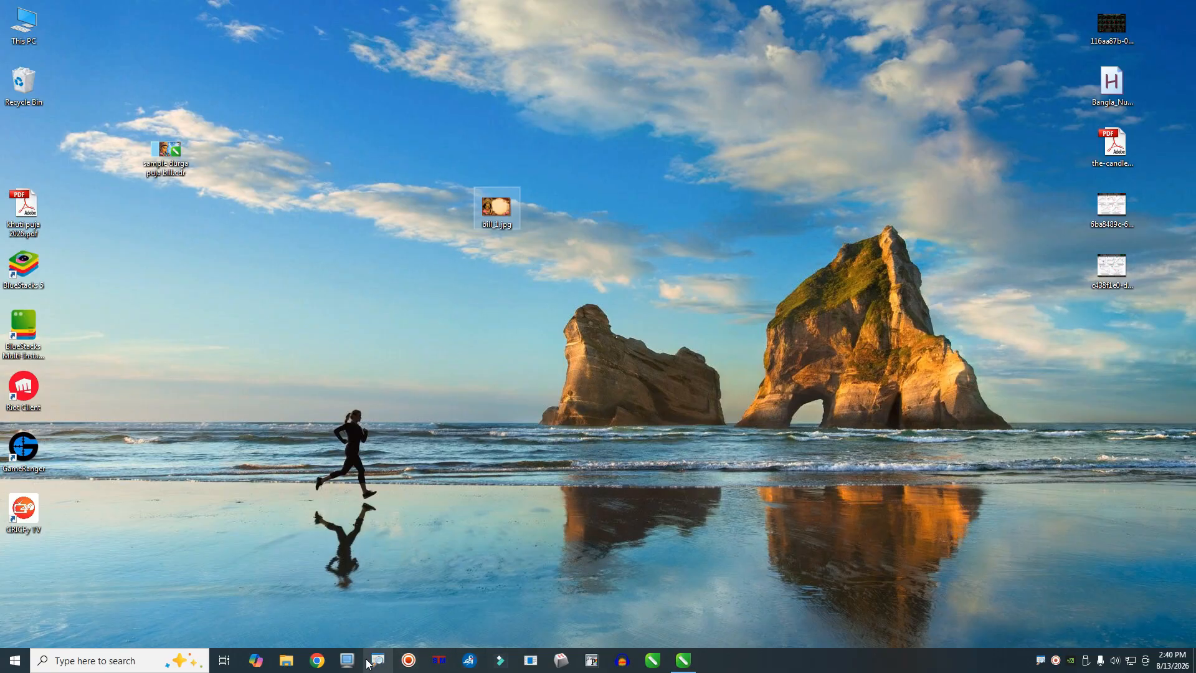
Open ChatGPT in Chrome and attach bill_1.jpg from the desktop to a new message.
left_click(316, 661)
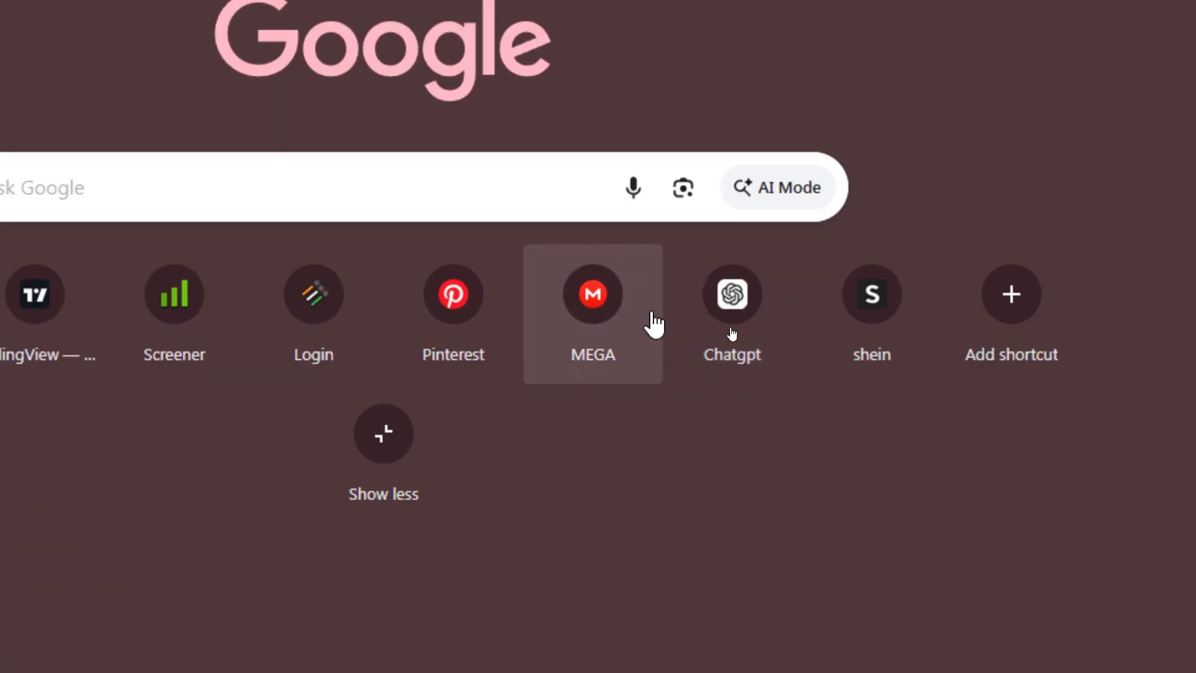
left_click(757, 300)
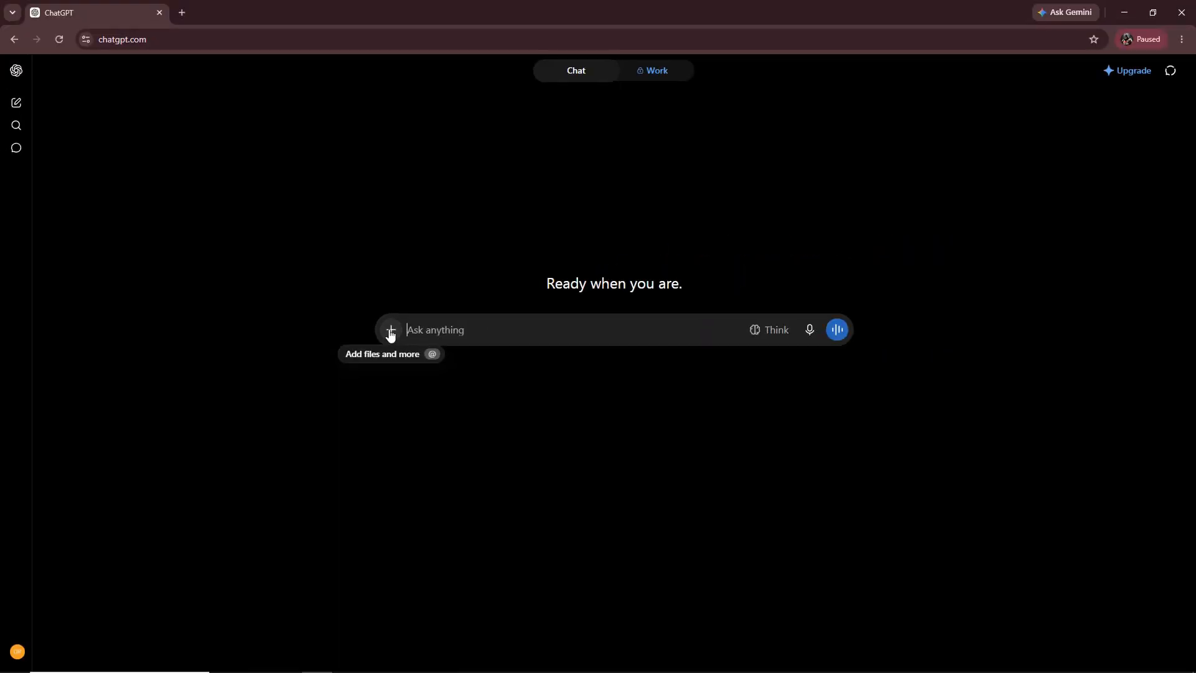
left_click(391, 332)
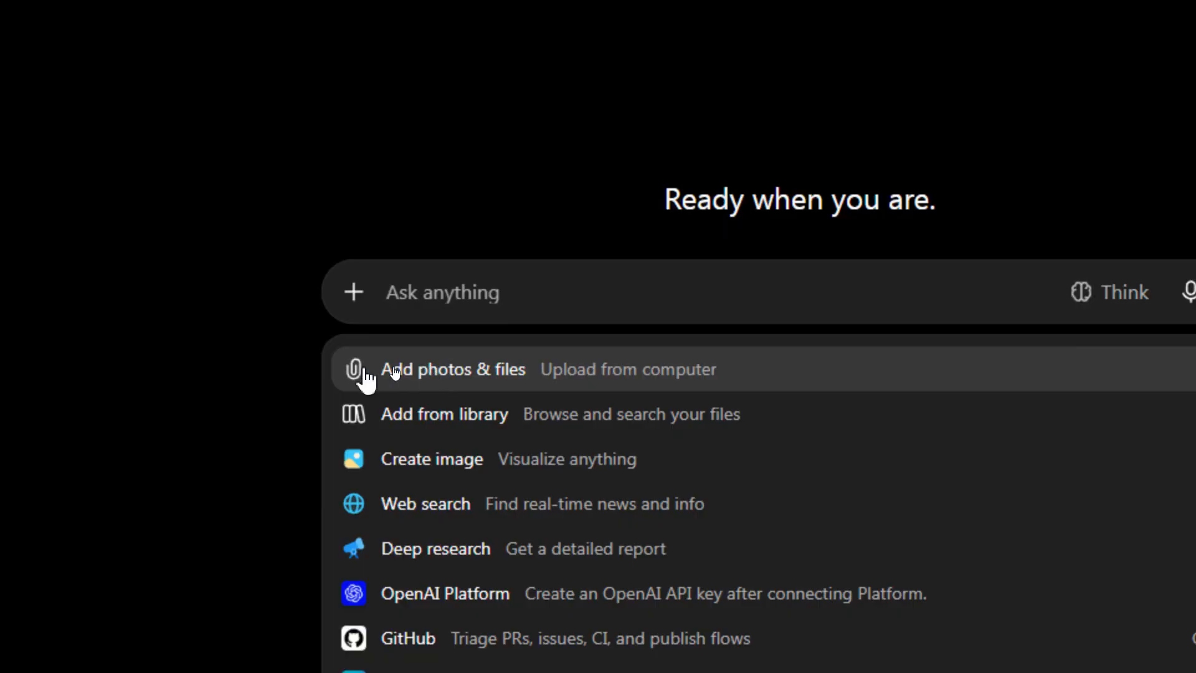
left_click(462, 374)
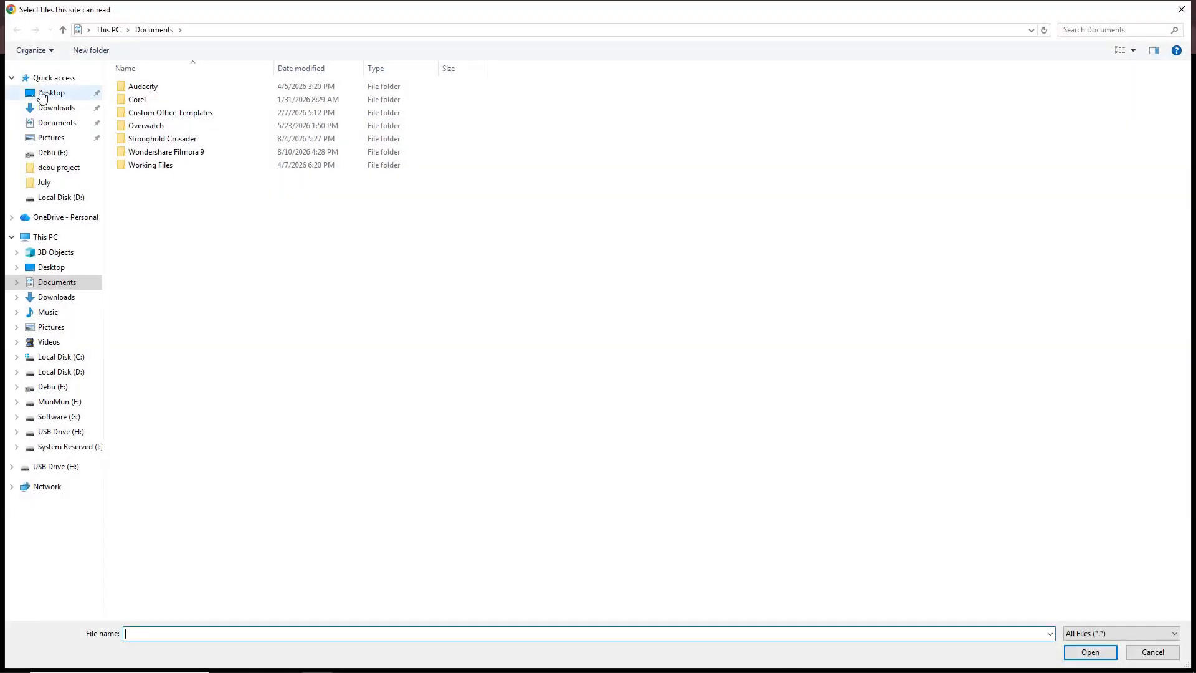
left_click(53, 93)
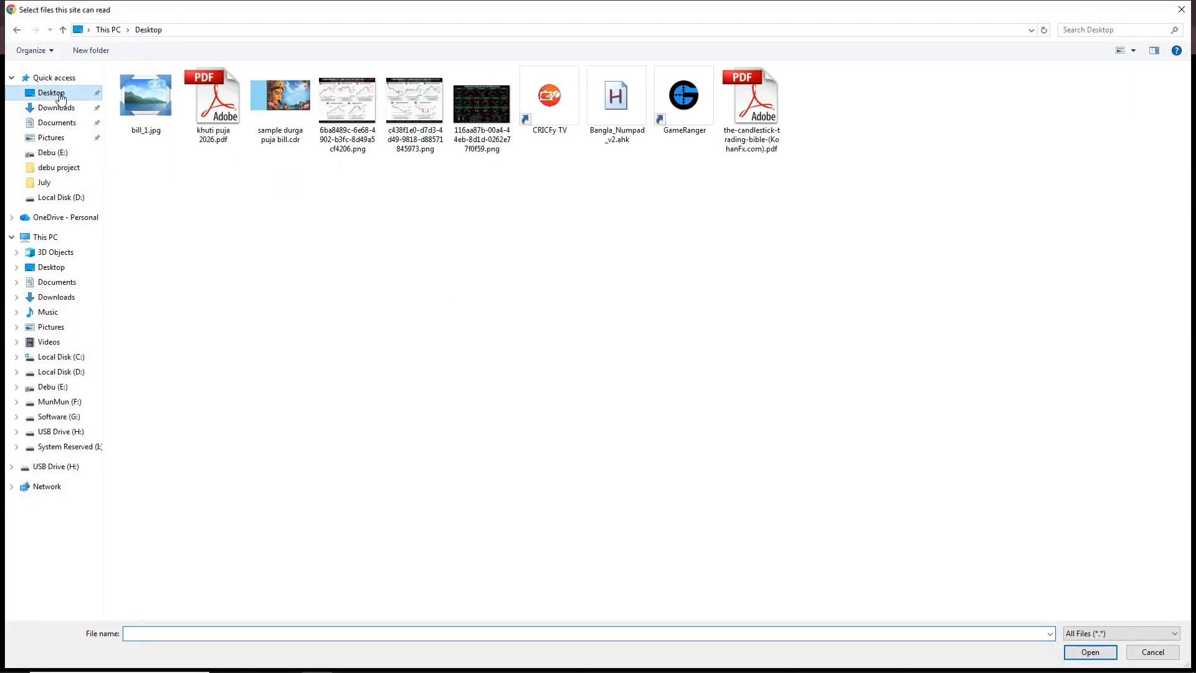
double_click(137, 106)
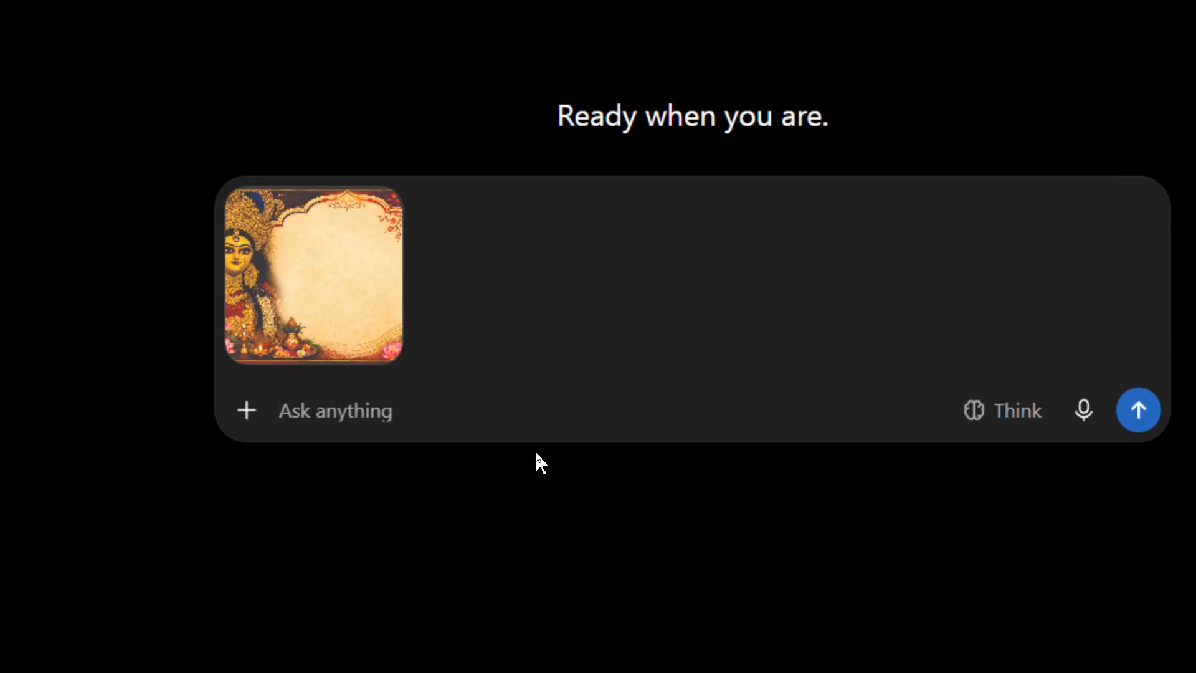
Write the prompt "convert this bill to black and white for silk screen printing" for the attached image.
type("cv")
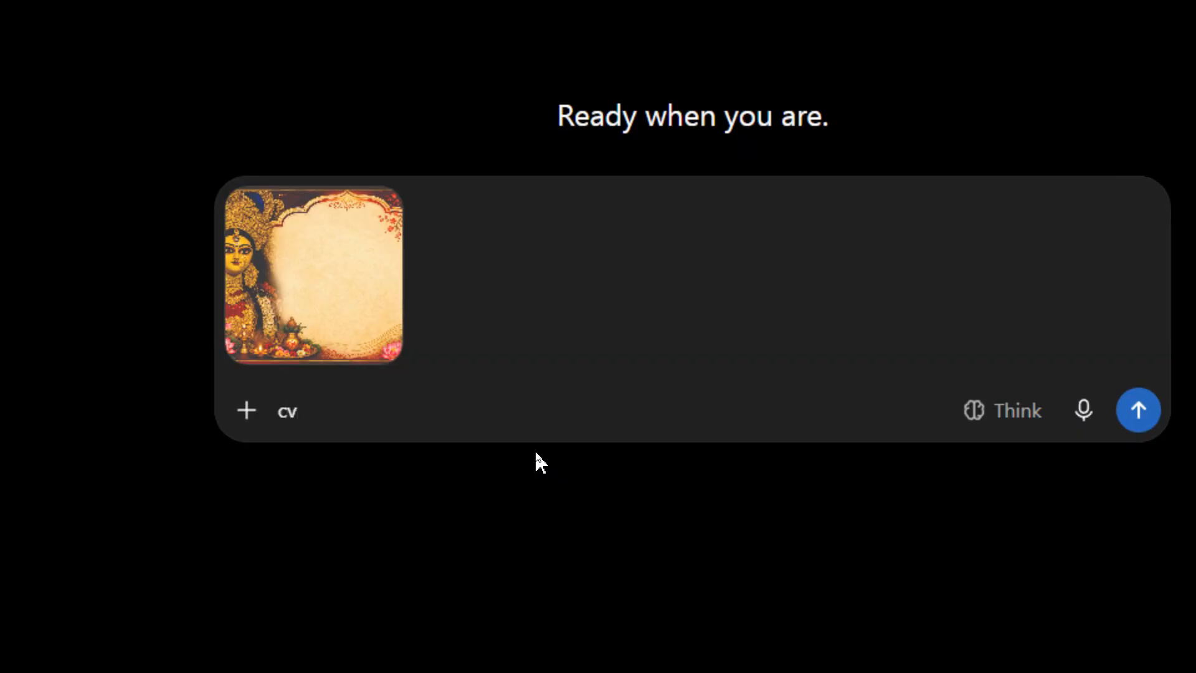
key("BackSpace")
type("onvert this bil")
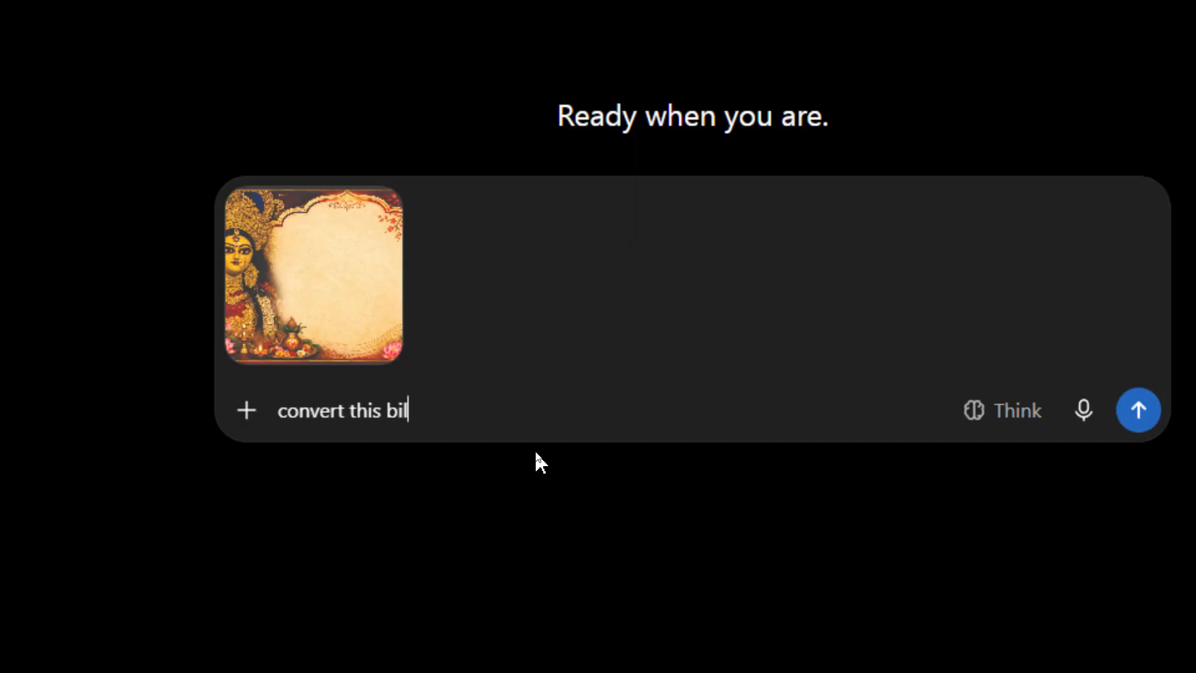
type("l to black")
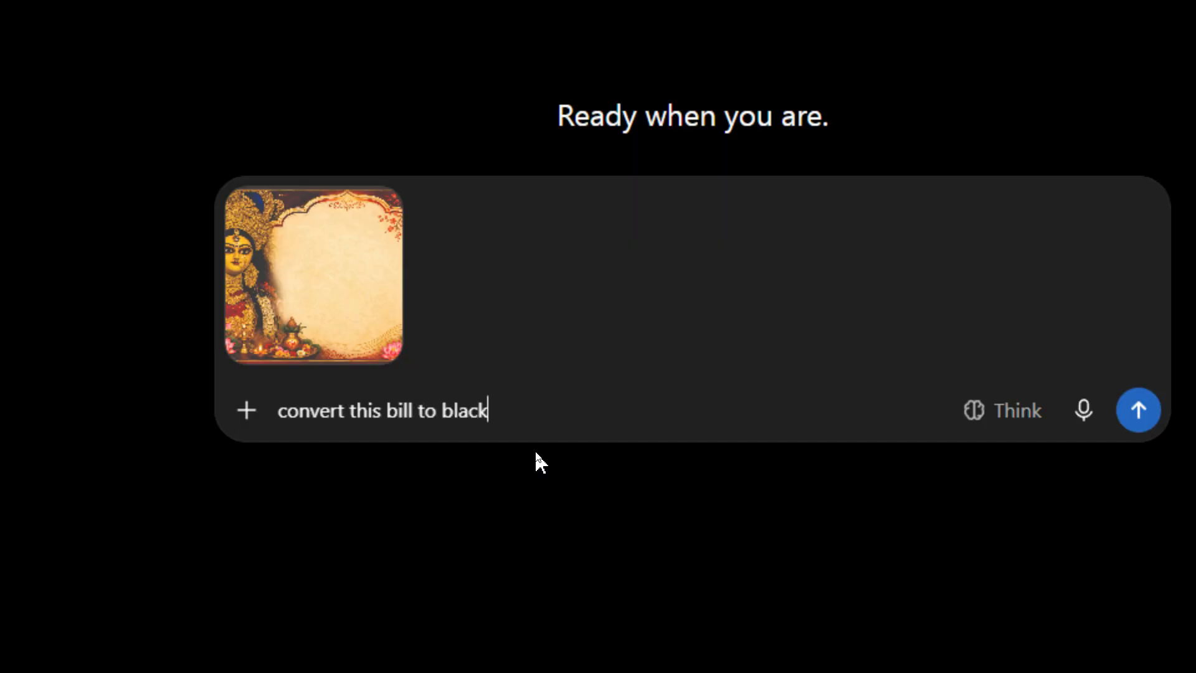
type(" and white.")
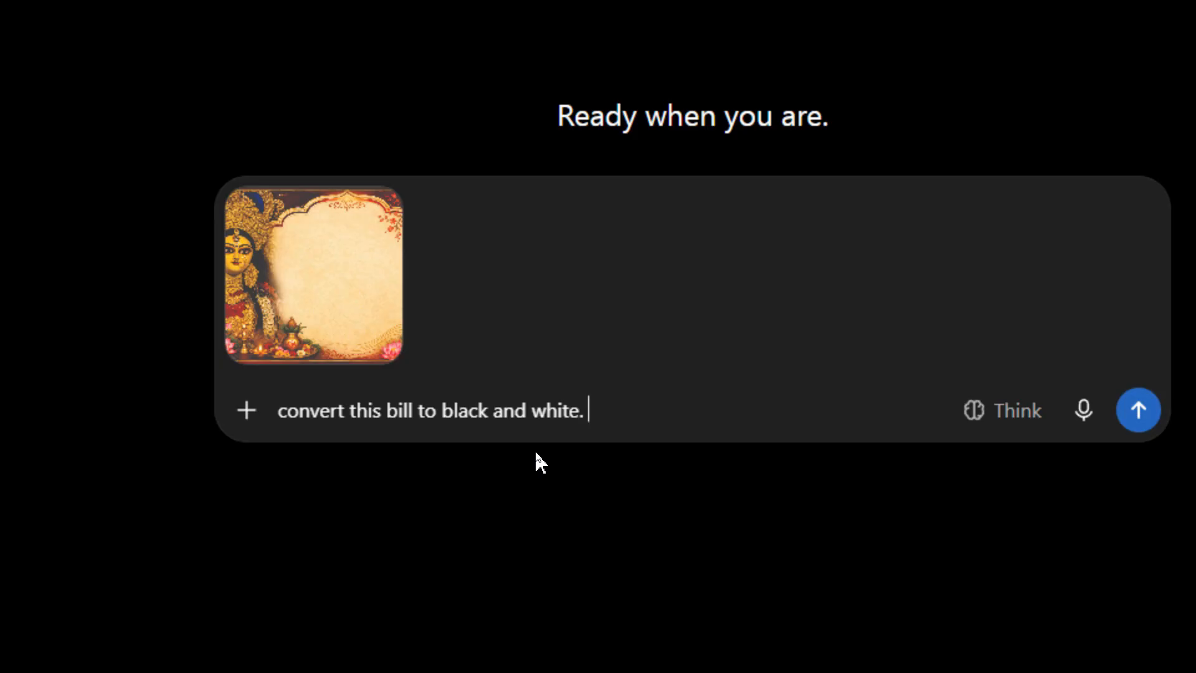
key("BackSpace")
type("f")
key("BackSpace")
key("BackSpace")
key("BackSpace")
type("fop")
key("BackSpace")
type("r silk scre")
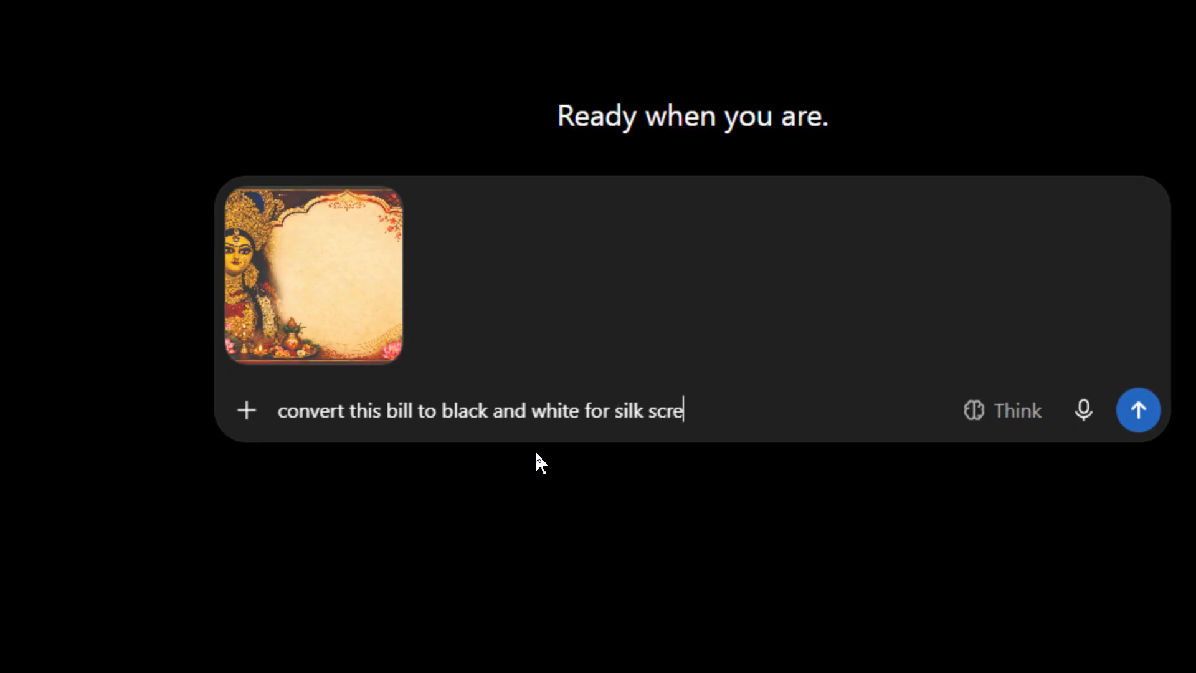
type("en printing")
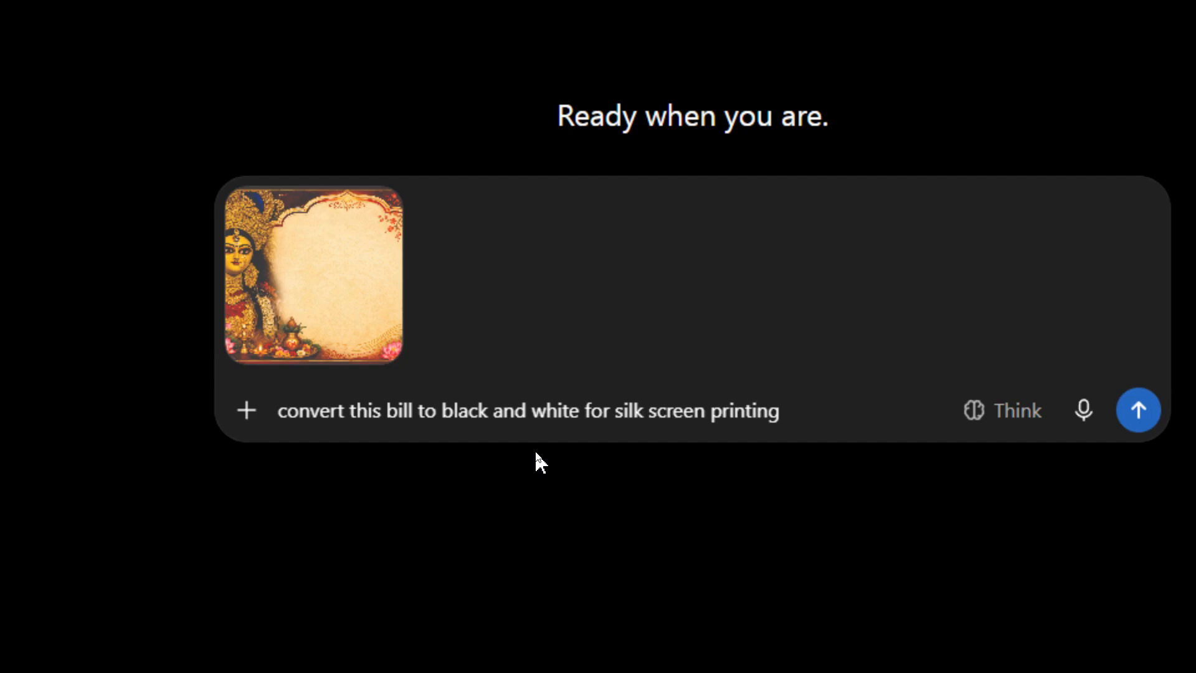
type(".")
Finish the prompt "convert this bill to black and white for silk screen printing." with a full stop and submit it with the image.
left_click_drag(817, 414, 160, 414)
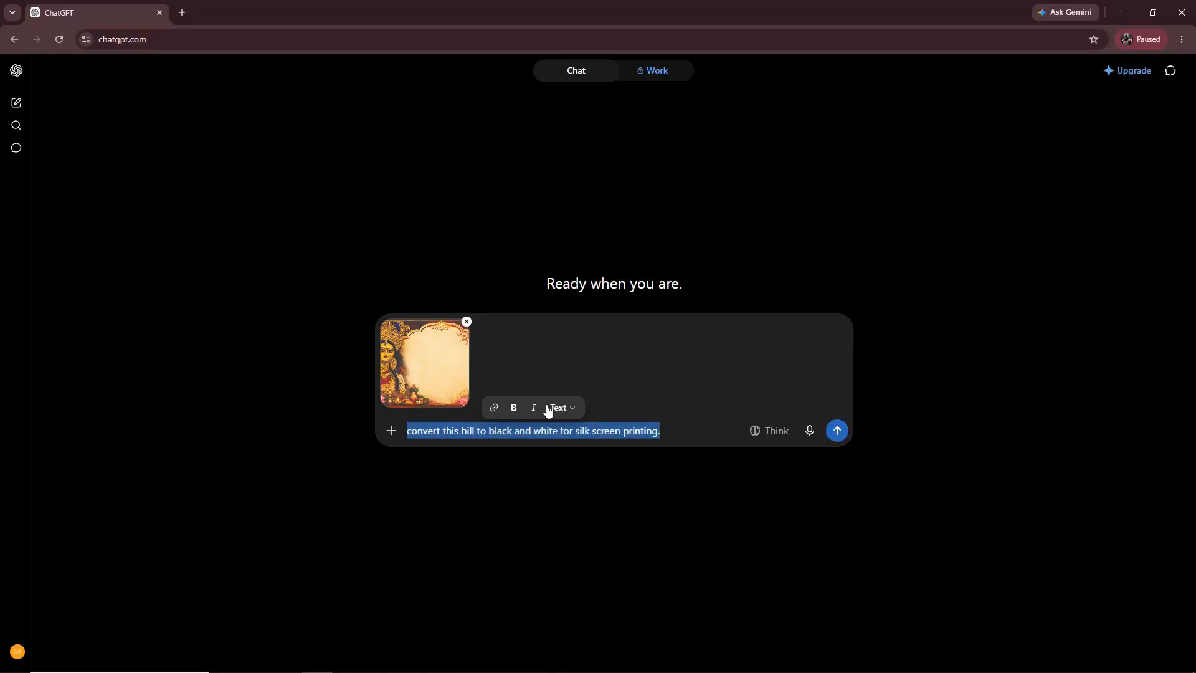
left_click(837, 431)
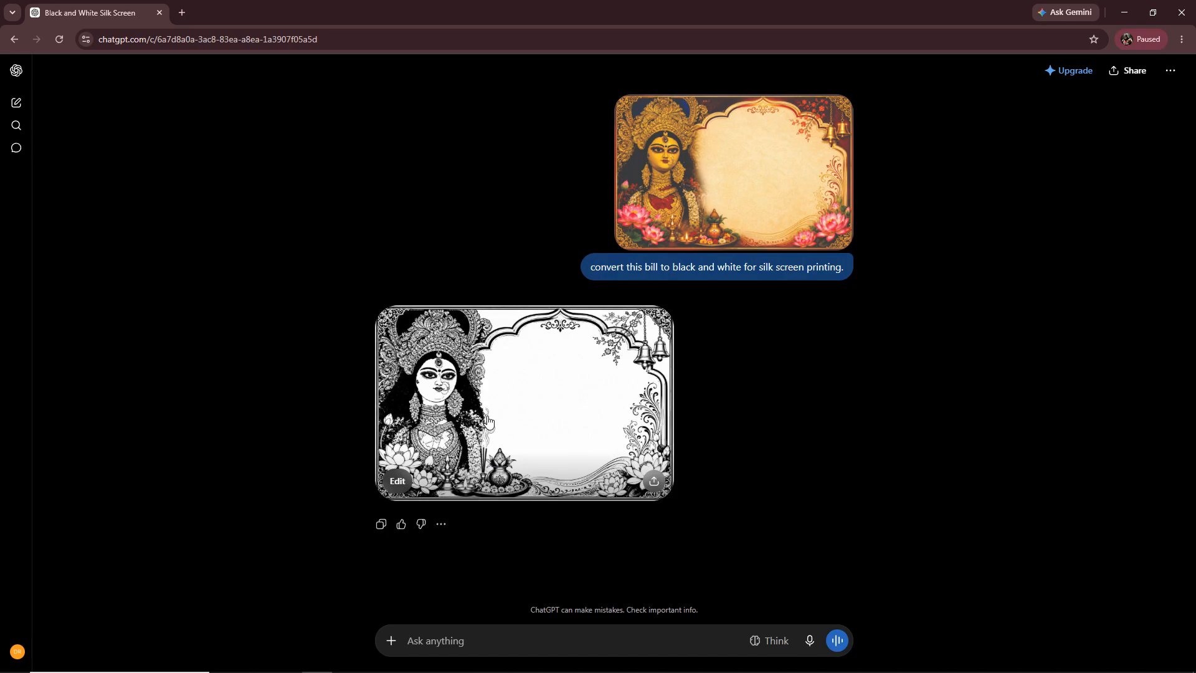
Open the generated black and white bill image at full size and download it.
left_click(488, 422)
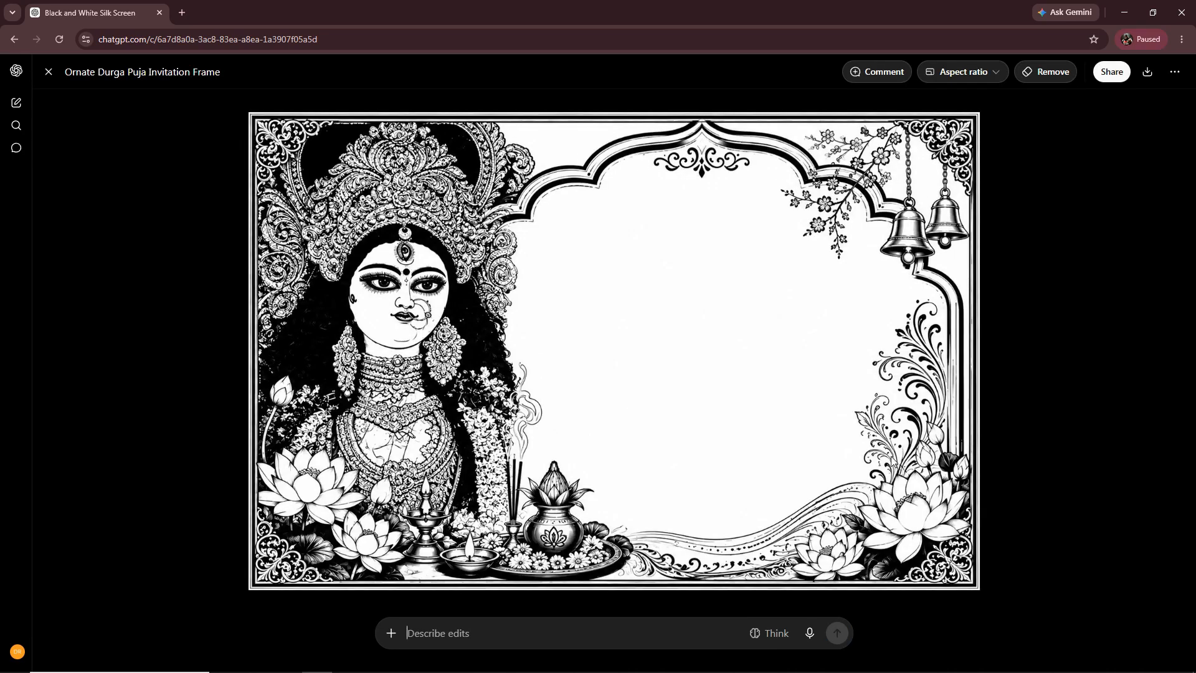
right_click(384, 215)
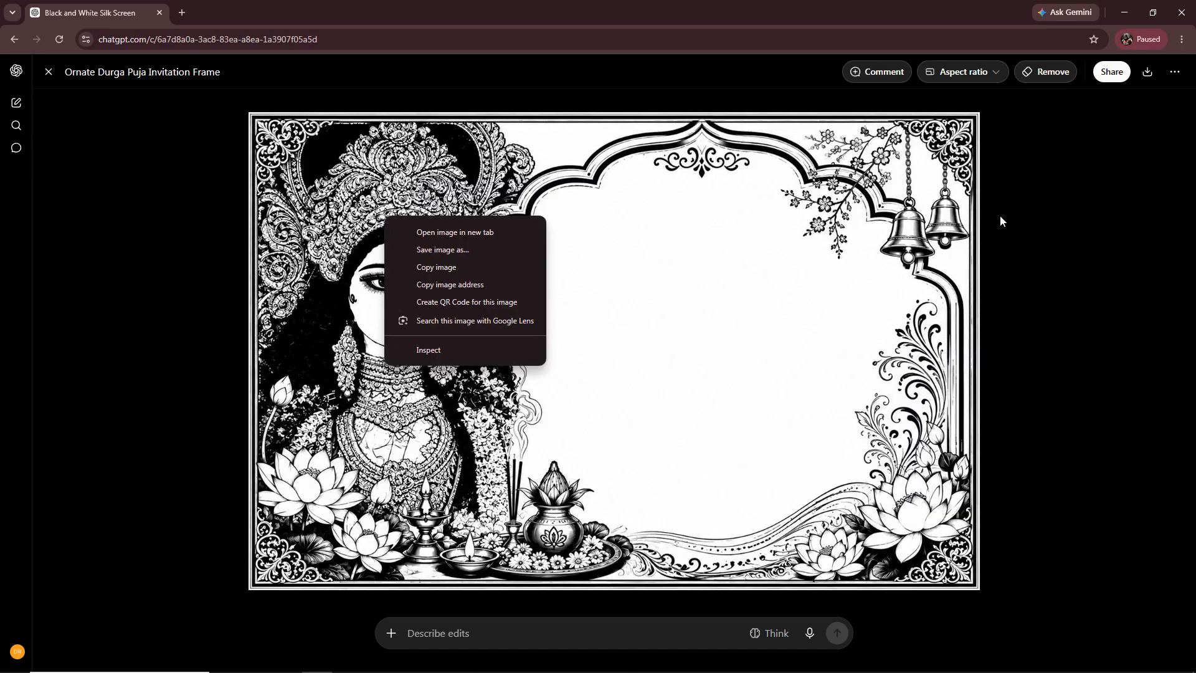
left_click(1110, 133)
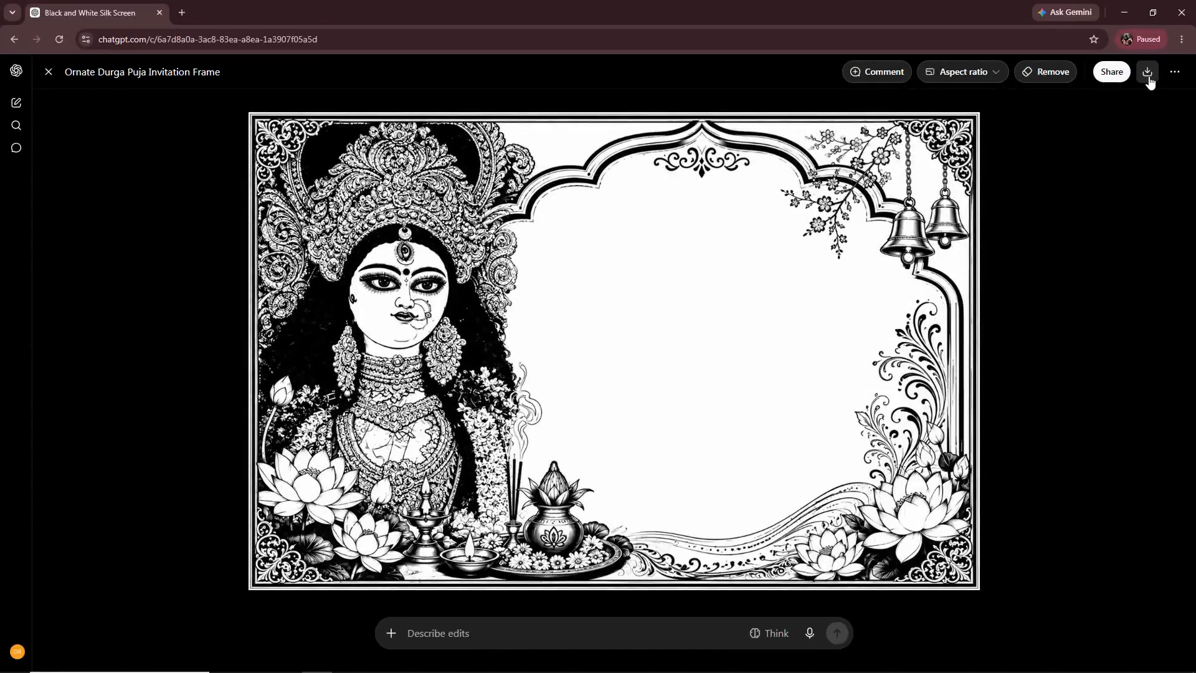
left_click(1149, 76)
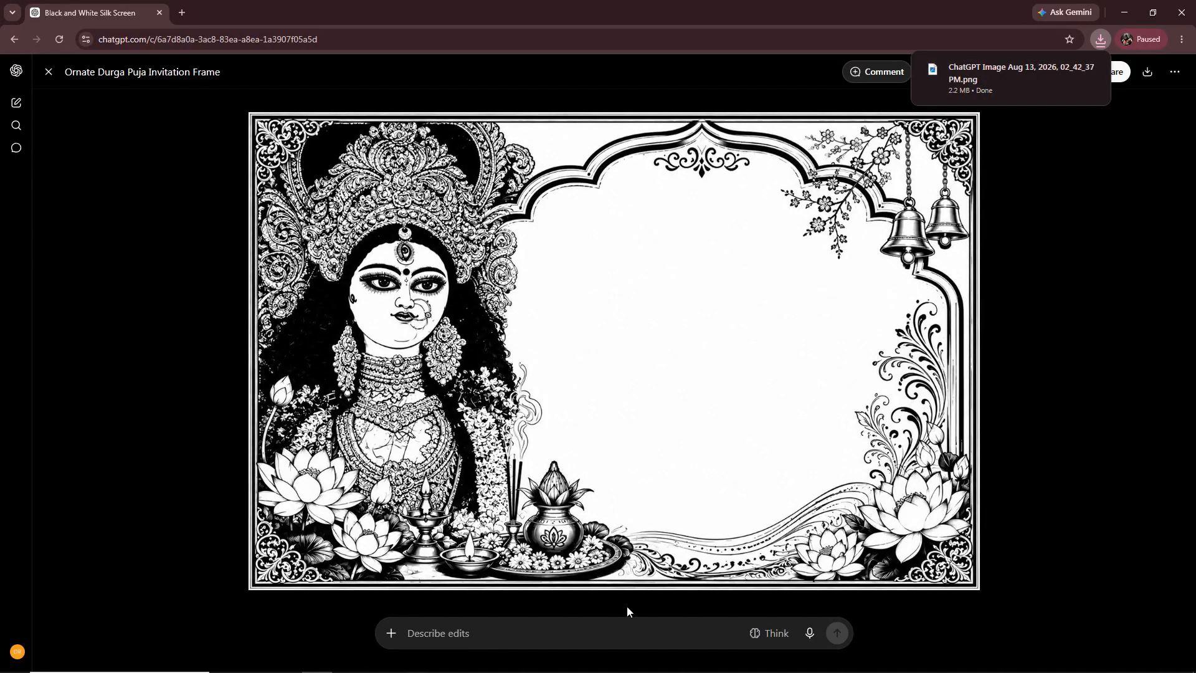
Switch to CorelDRAW, import "ChatGPT Image Aug 13, 2026, 02_42_37 PM.png" from Downloads, and place it in the empty space beside the page.
mouse_move(574, 671)
left_click(683, 661)
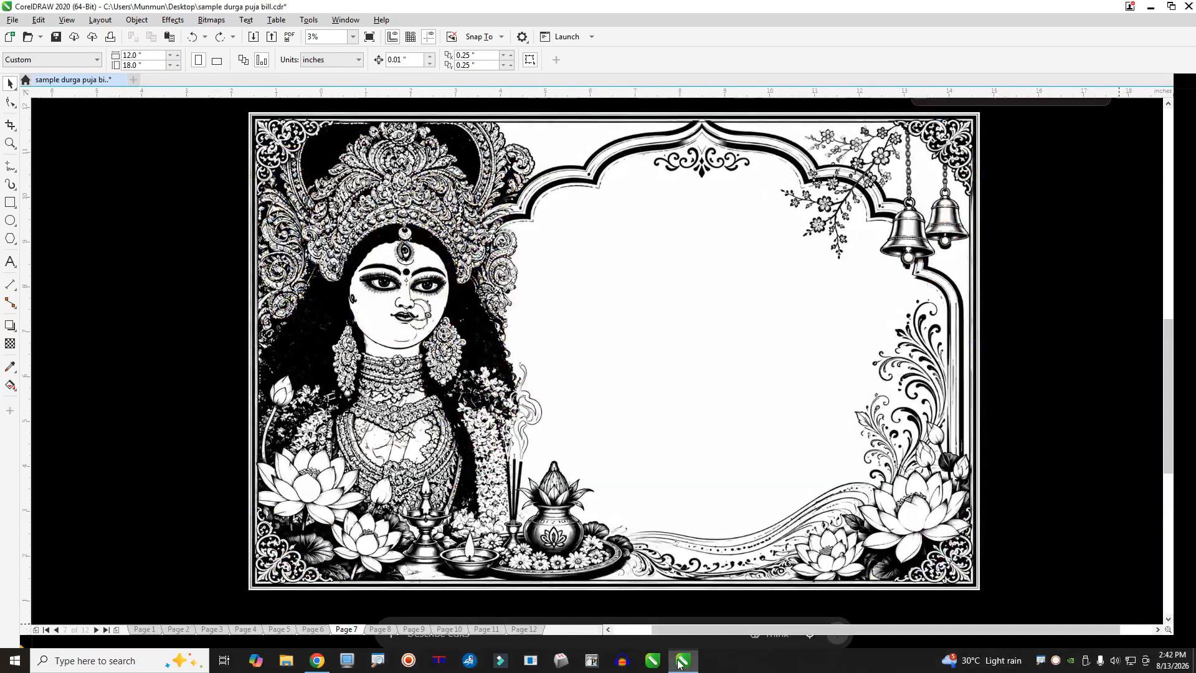
left_click(13, 20)
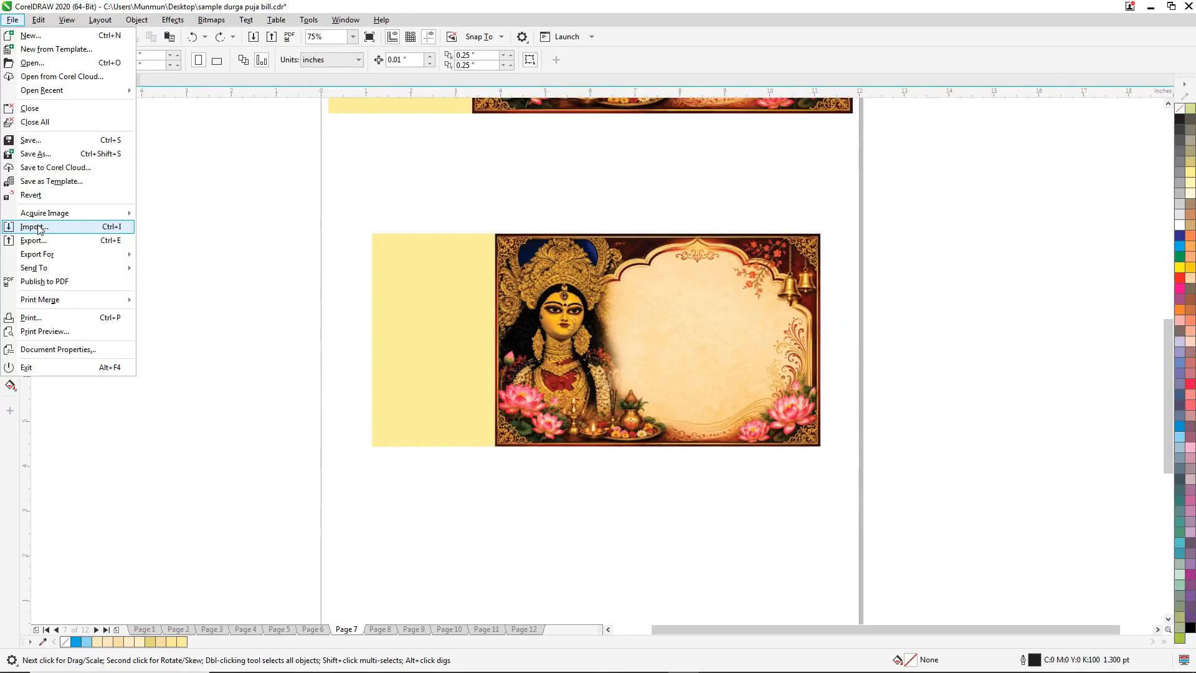
left_click(34, 190)
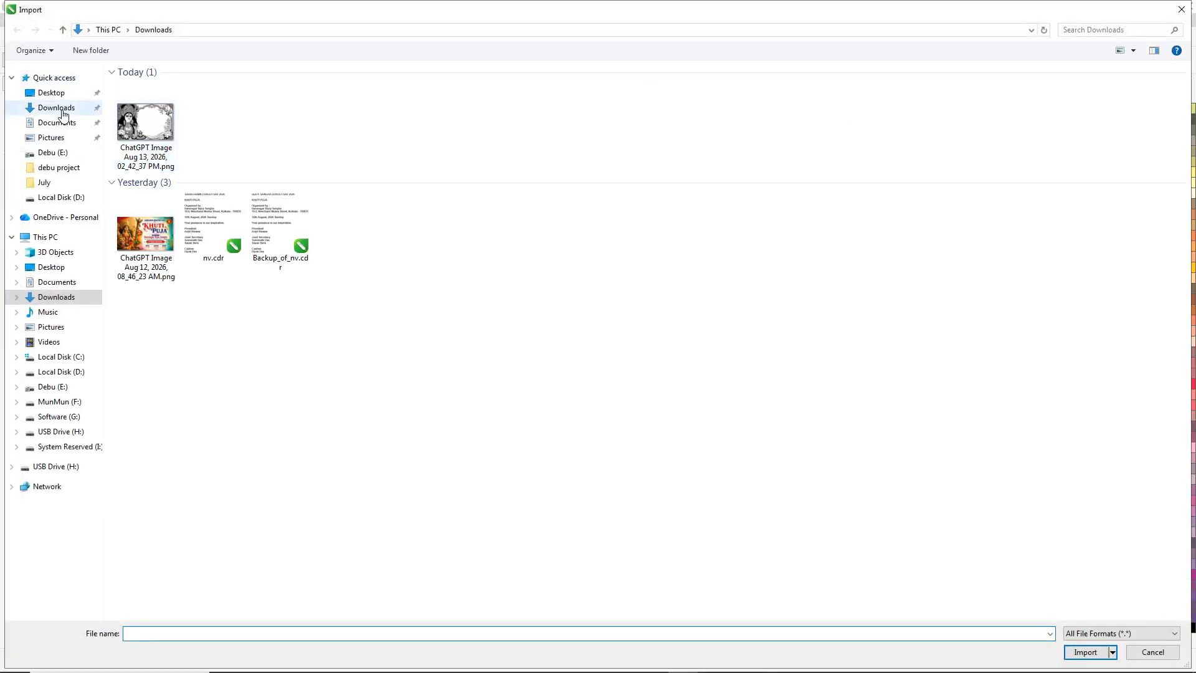
double_click(160, 113)
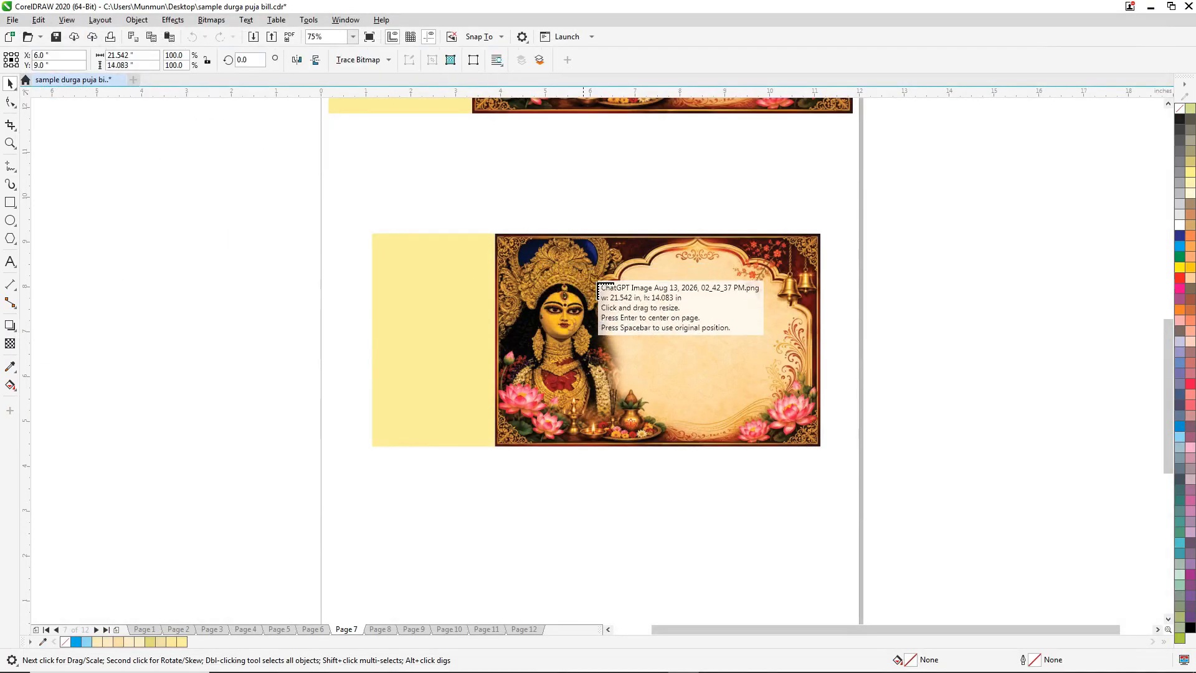
left_click(608, 294)
scroll(596, 296, "down", 2)
scroll(598, 300, "up", 1)
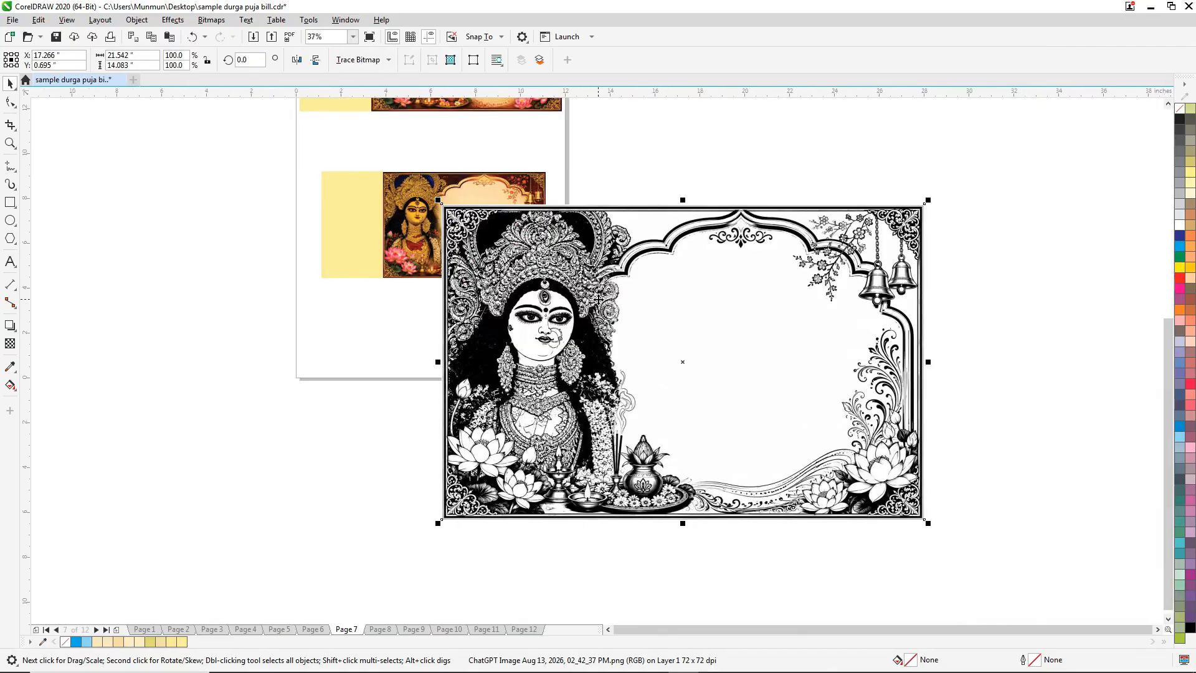
left_click_drag(562, 282, 735, 212)
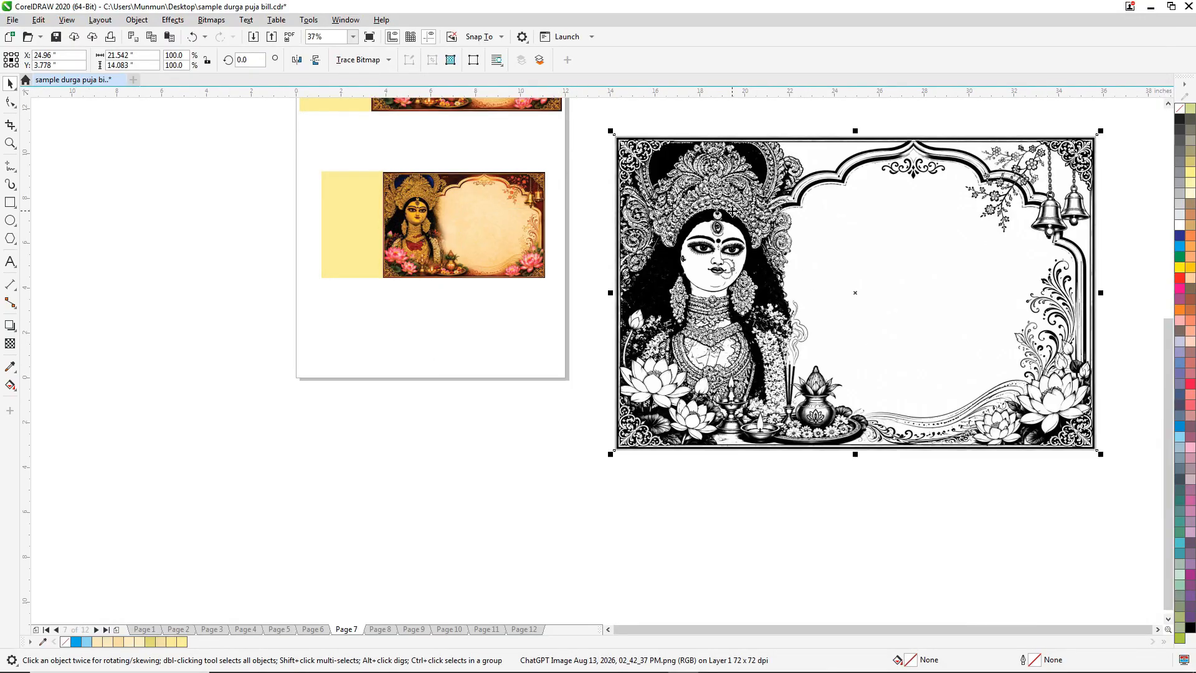
Check the colour panel's size, lock the imported image's proportions and set its height to 4.75 inches.
scroll(444, 175, "up", 1)
left_click(376, 185)
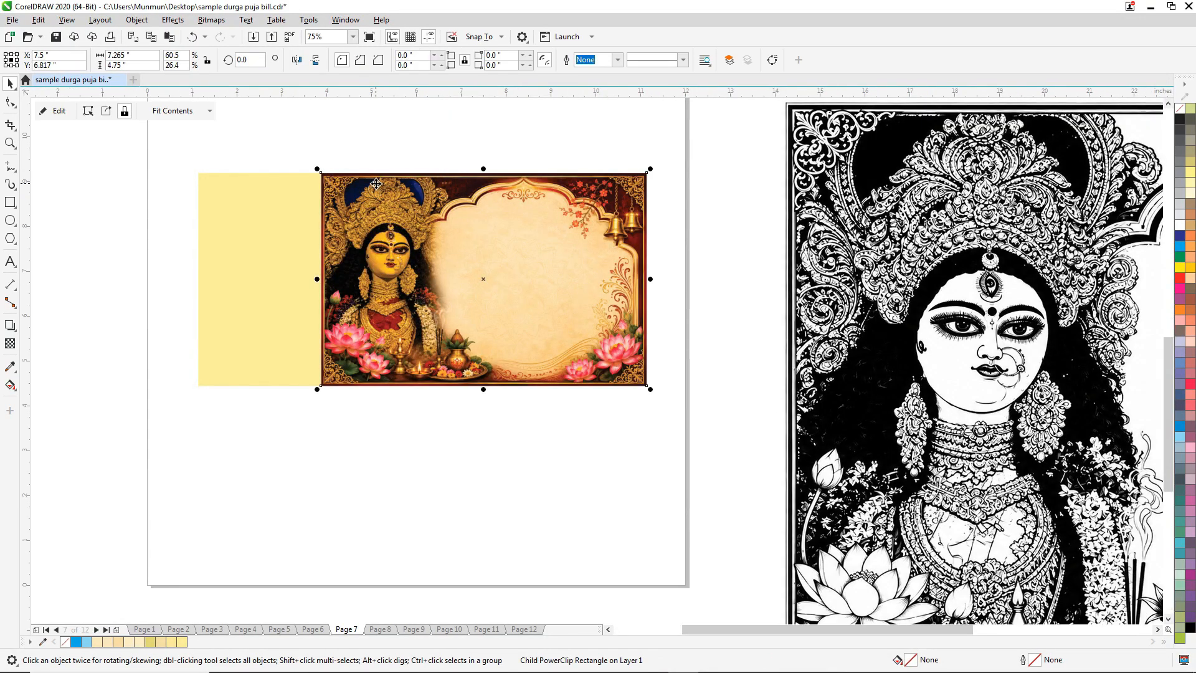
scroll(521, 164, "down", 1)
left_click(593, 165)
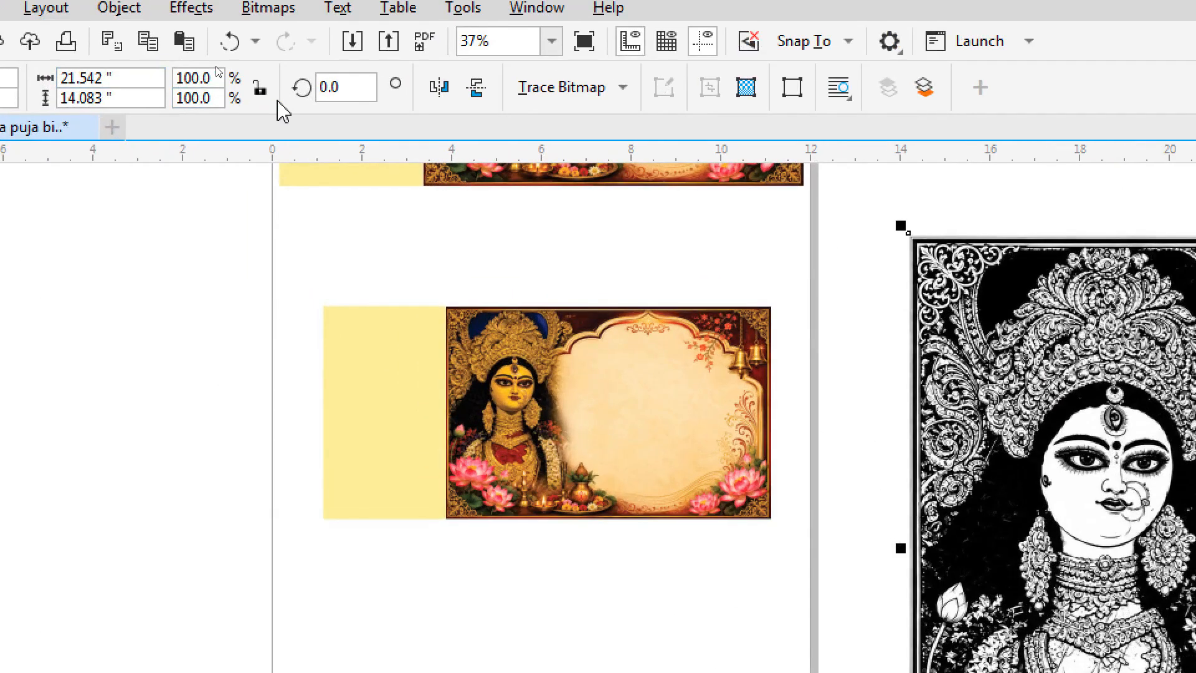
left_click(260, 89)
left_click(136, 100)
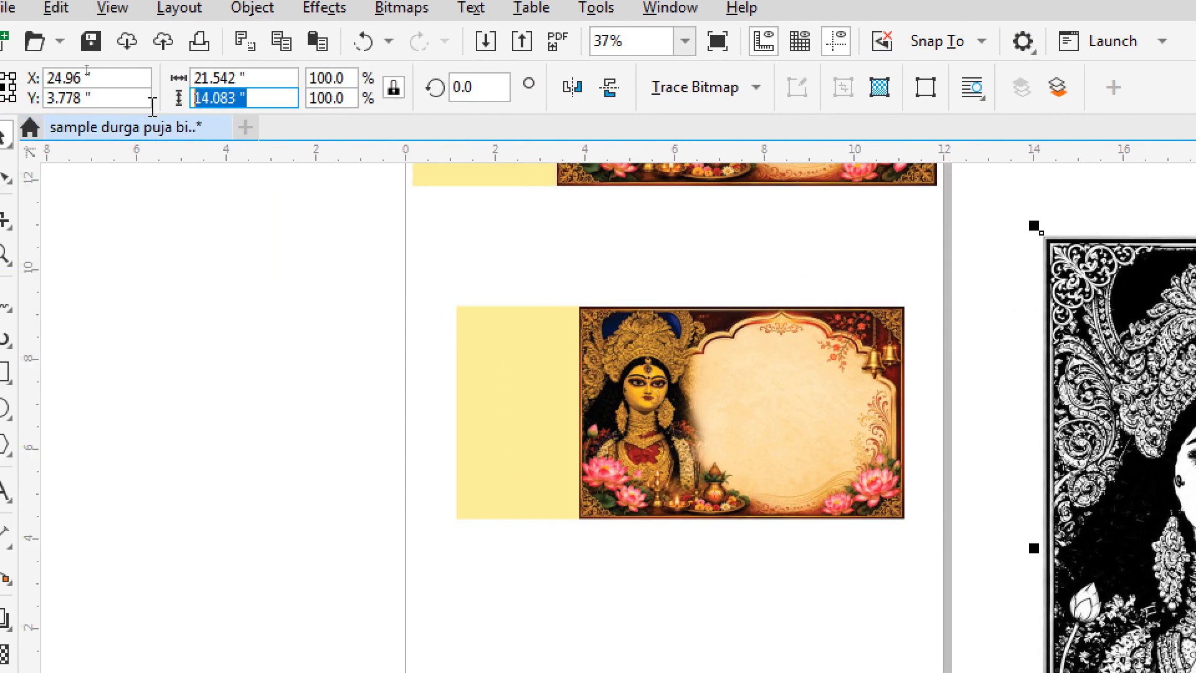
type("4.75")
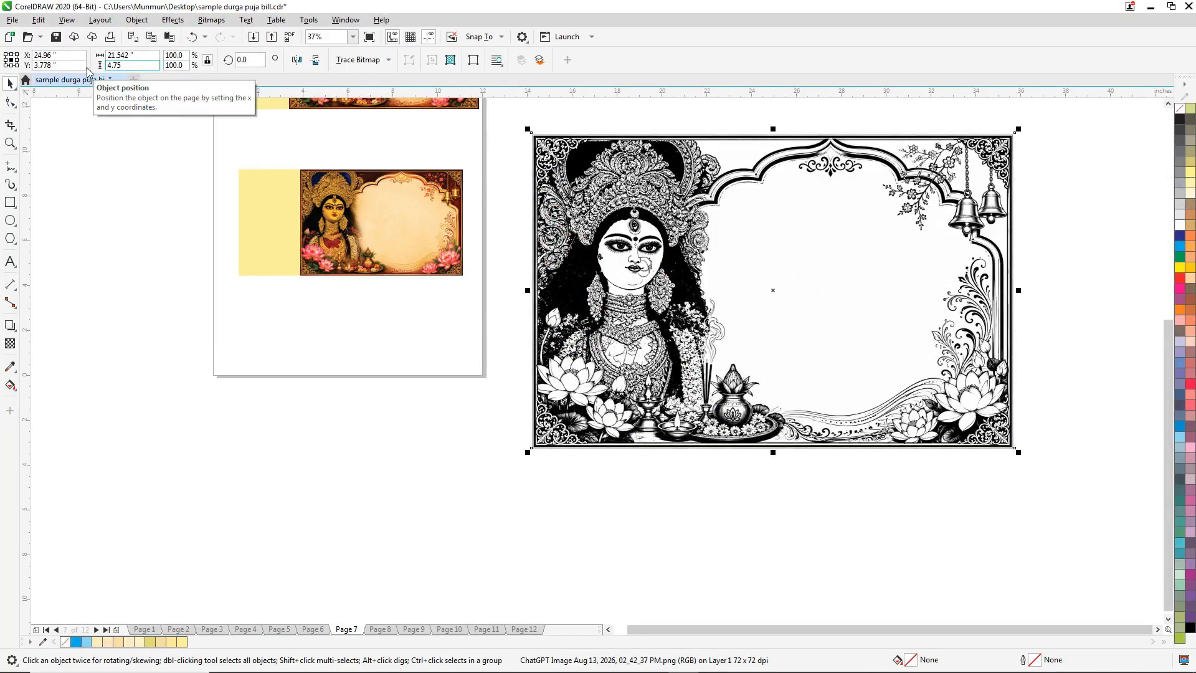
key("Return")
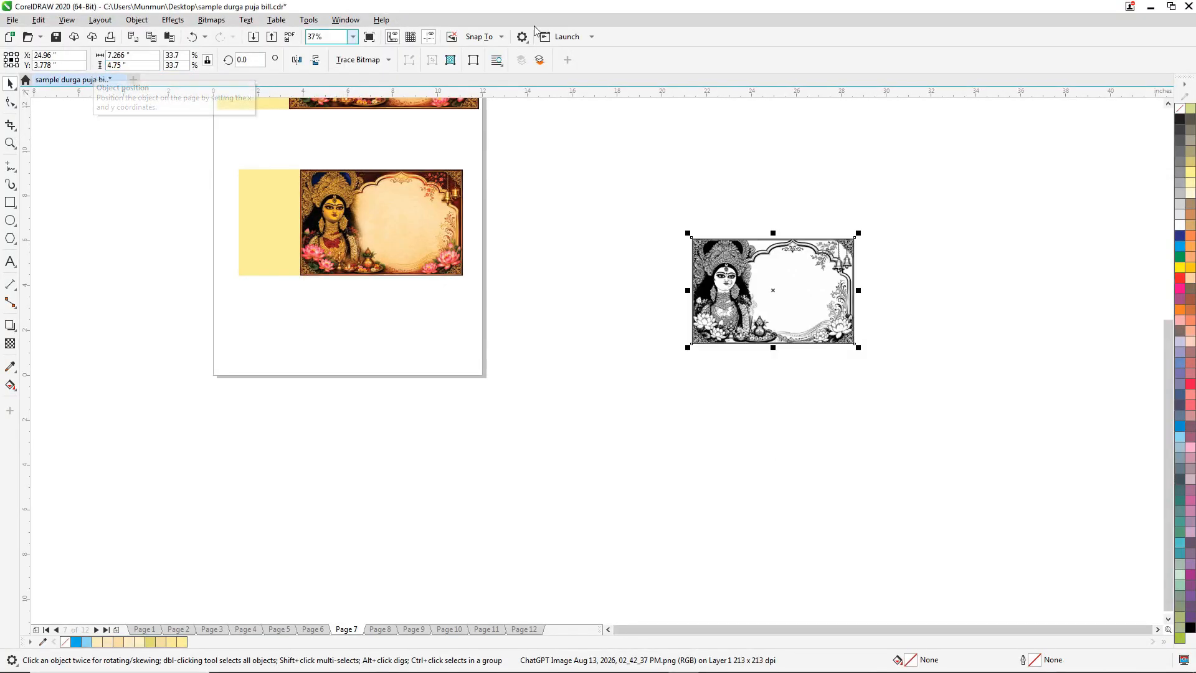
Bring the resized black and white image onto the page, centre it on the bill and align its right edge with the colour panel.
left_click_drag(714, 247, 400, 297)
left_click(428, 210, "shift")
key("shift+F2")
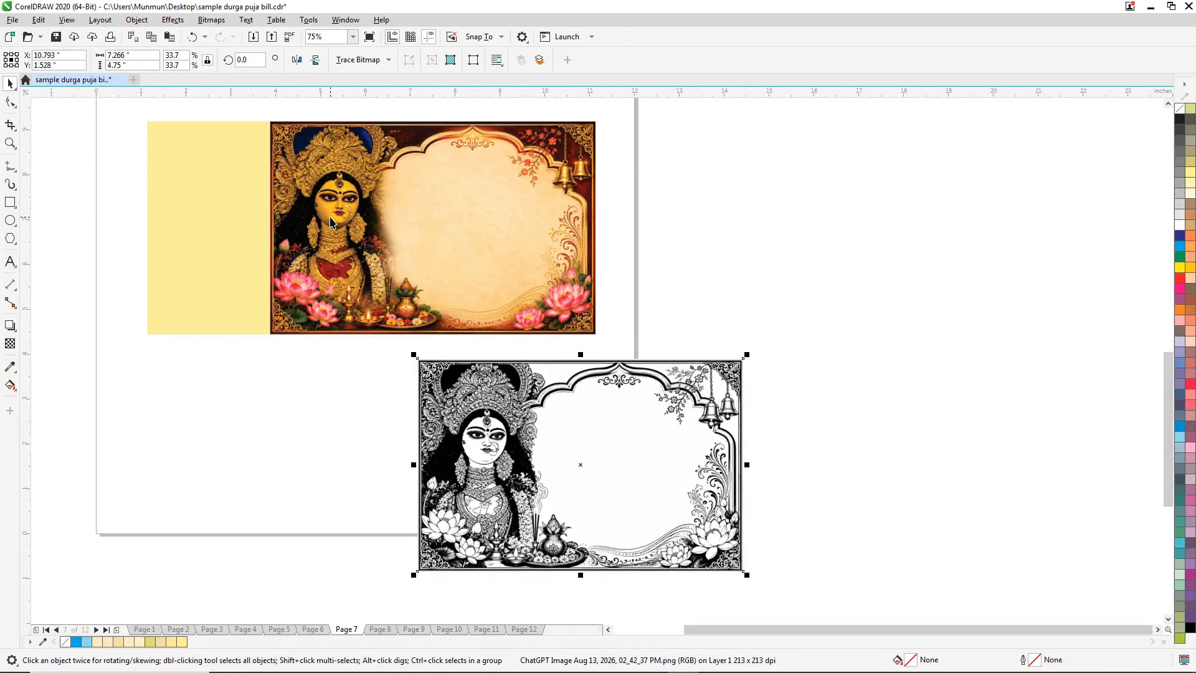
key("c")
key("e")
left_click(431, 214)
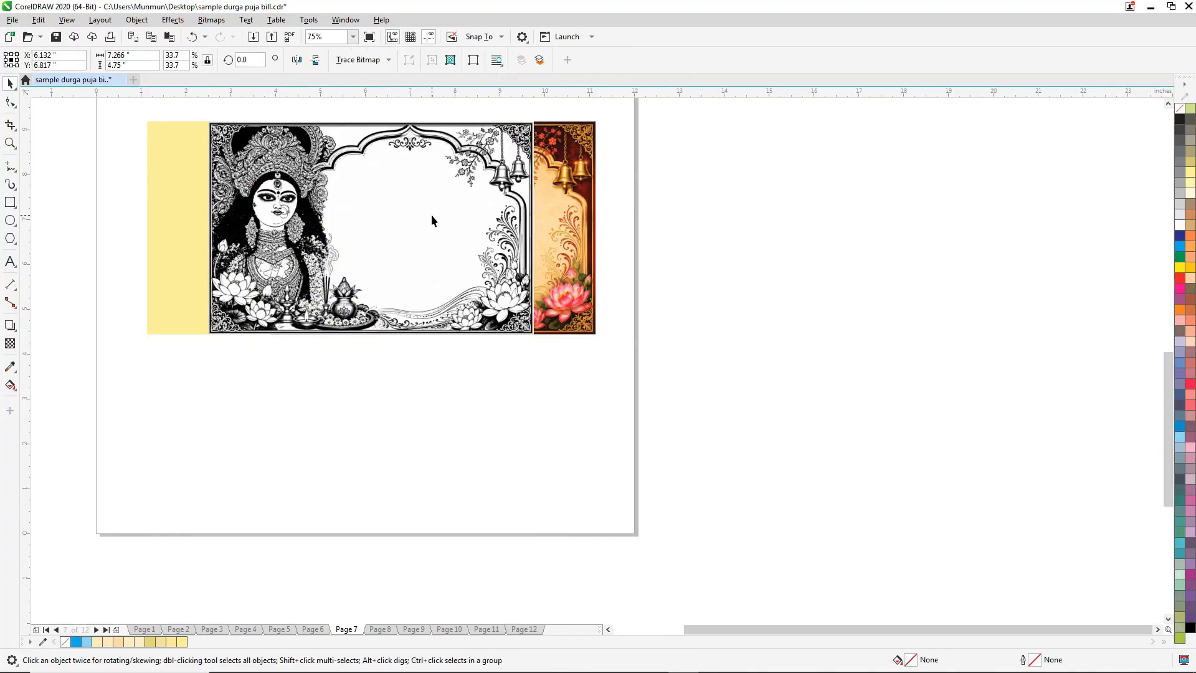
left_click(566, 172, "shift")
key("r")
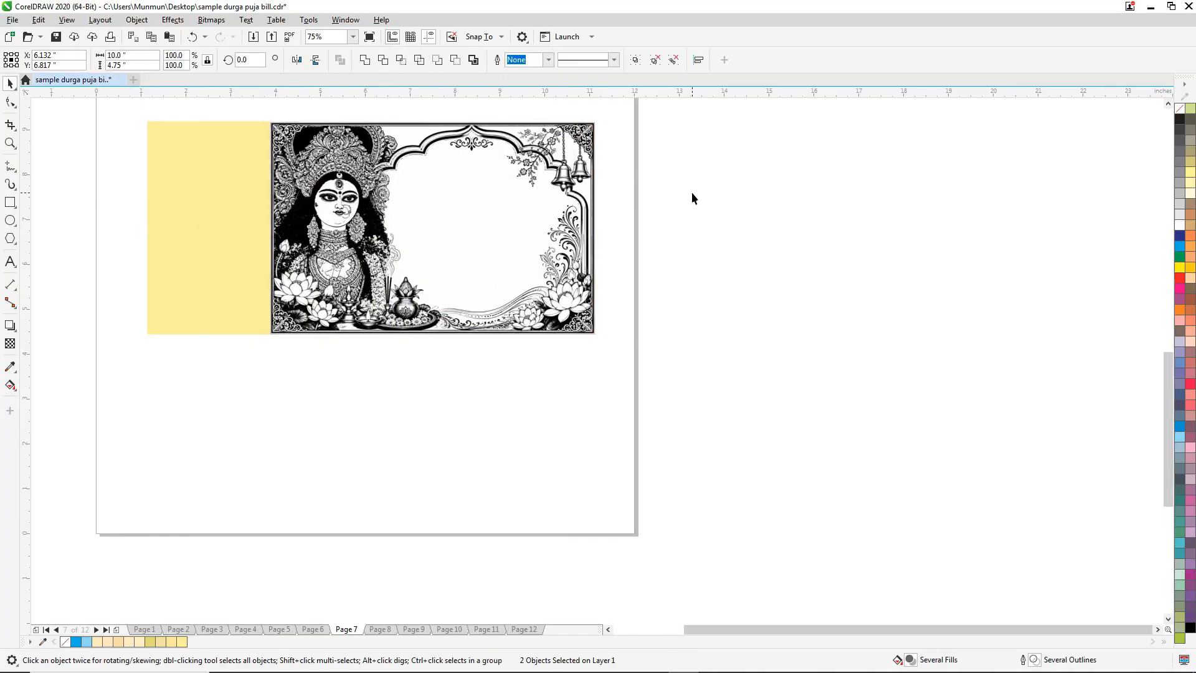
Cut the black and white image, move the colour panel off the page, and paste the image back in its place.
left_click(692, 192)
left_click(374, 159)
key("Delete")
left_click_drag(379, 158, 736, 227)
left_click(417, 408)
key("ctrl+v")
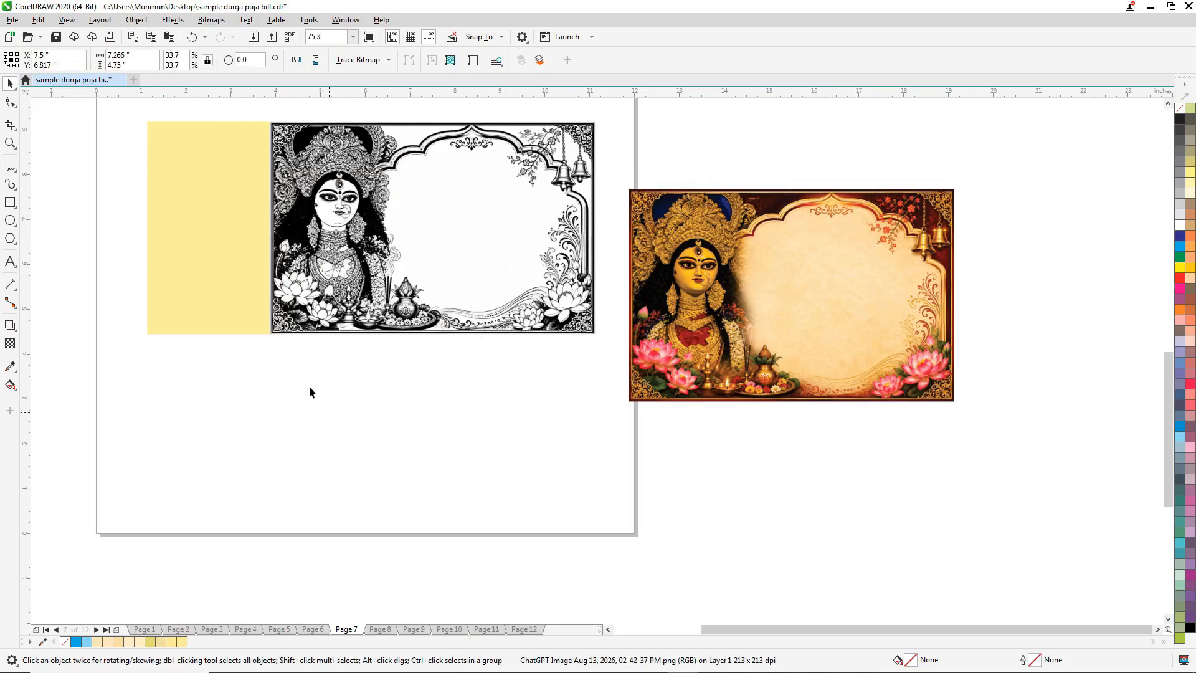
left_click(232, 209)
left_click(421, 479)
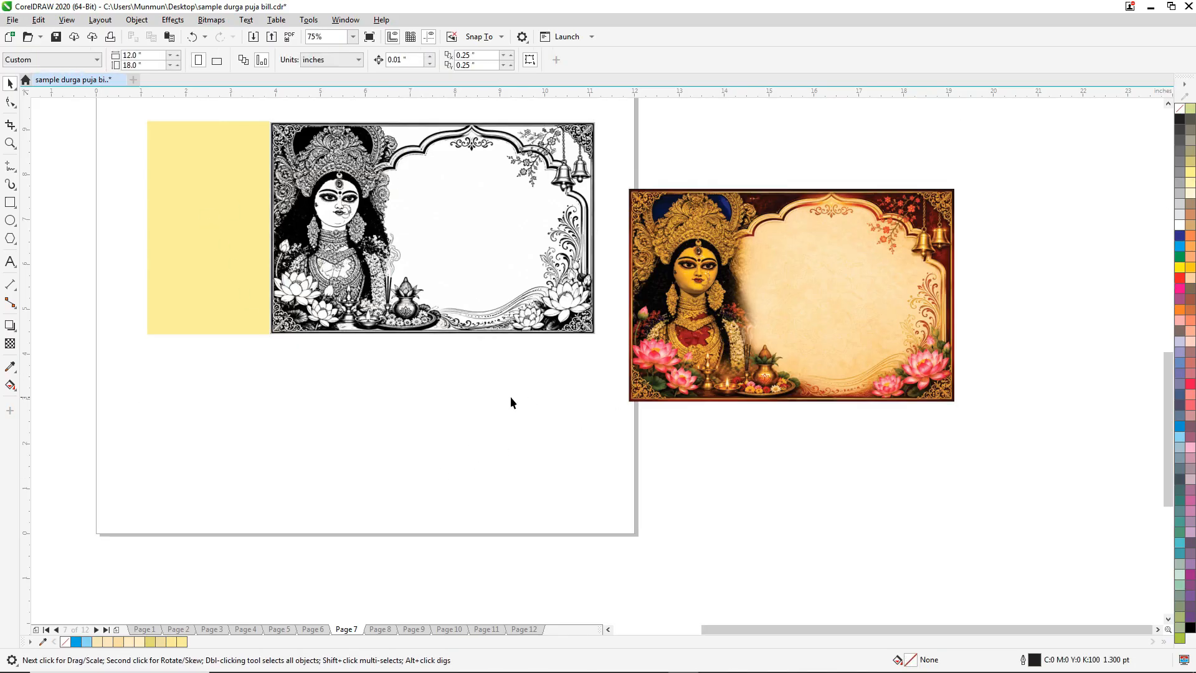
left_click_drag(479, 383, 478, 387)
left_click_drag(655, 335, 891, 313)
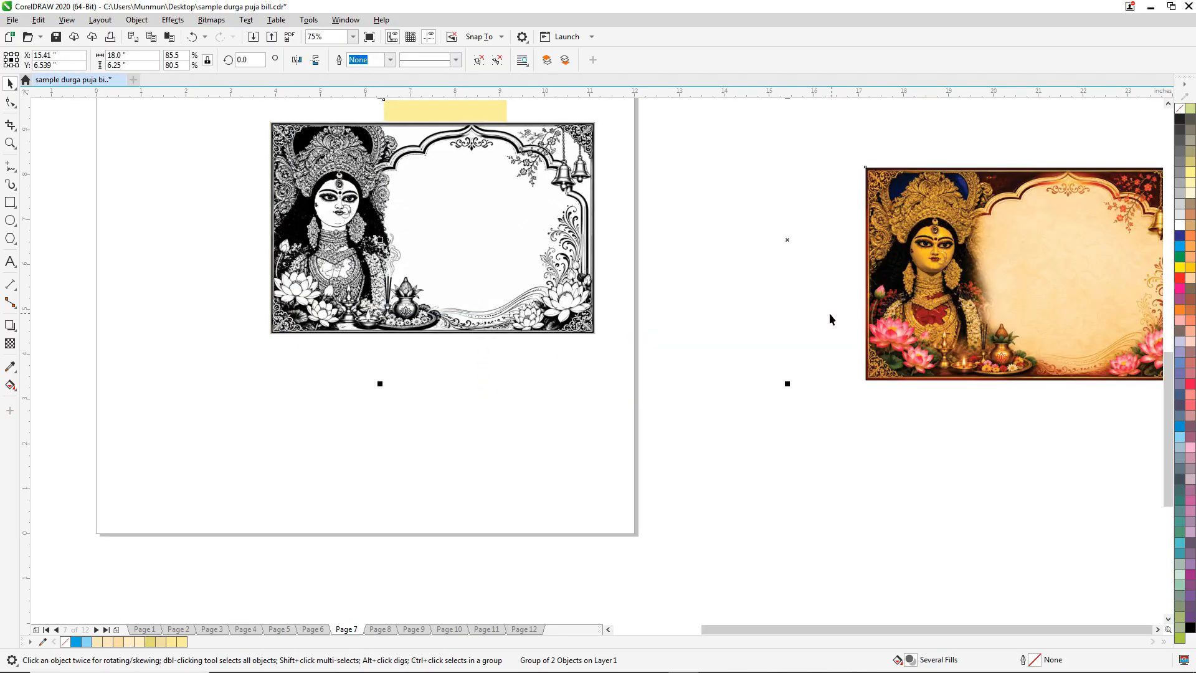
key("ctrl+z")
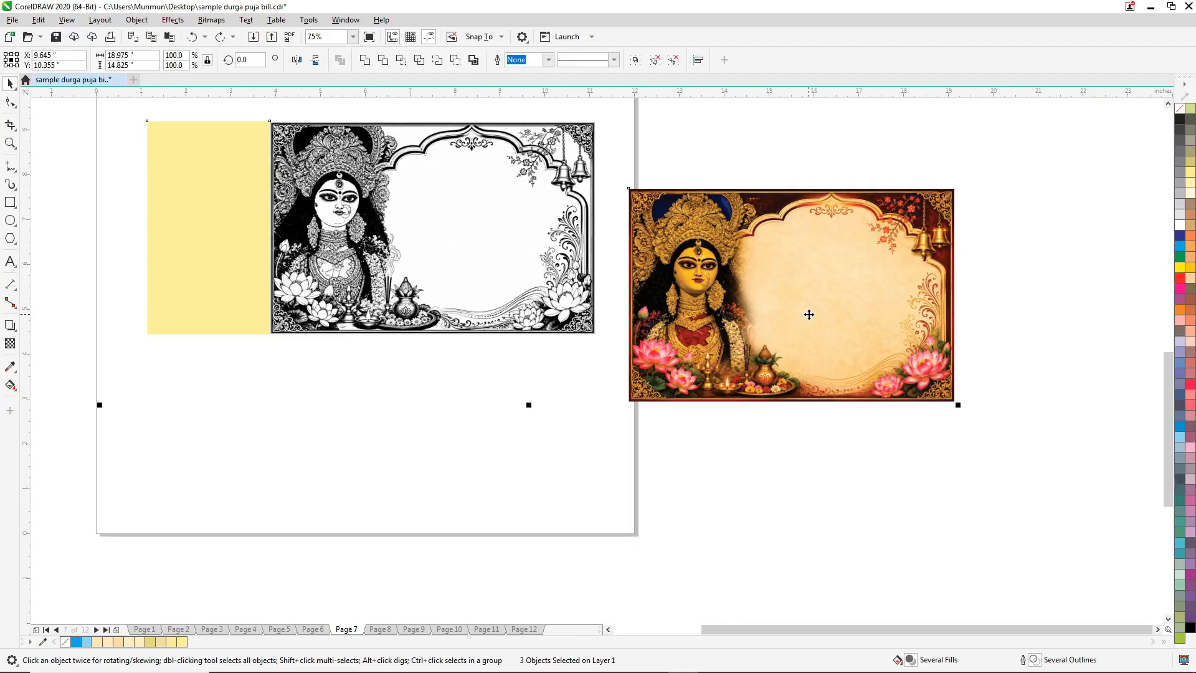
Fill the yellow counterfoil rectangle with white and add a page-sized background rectangle filled with 50% black.
left_click(211, 168)
left_click(1180, 226)
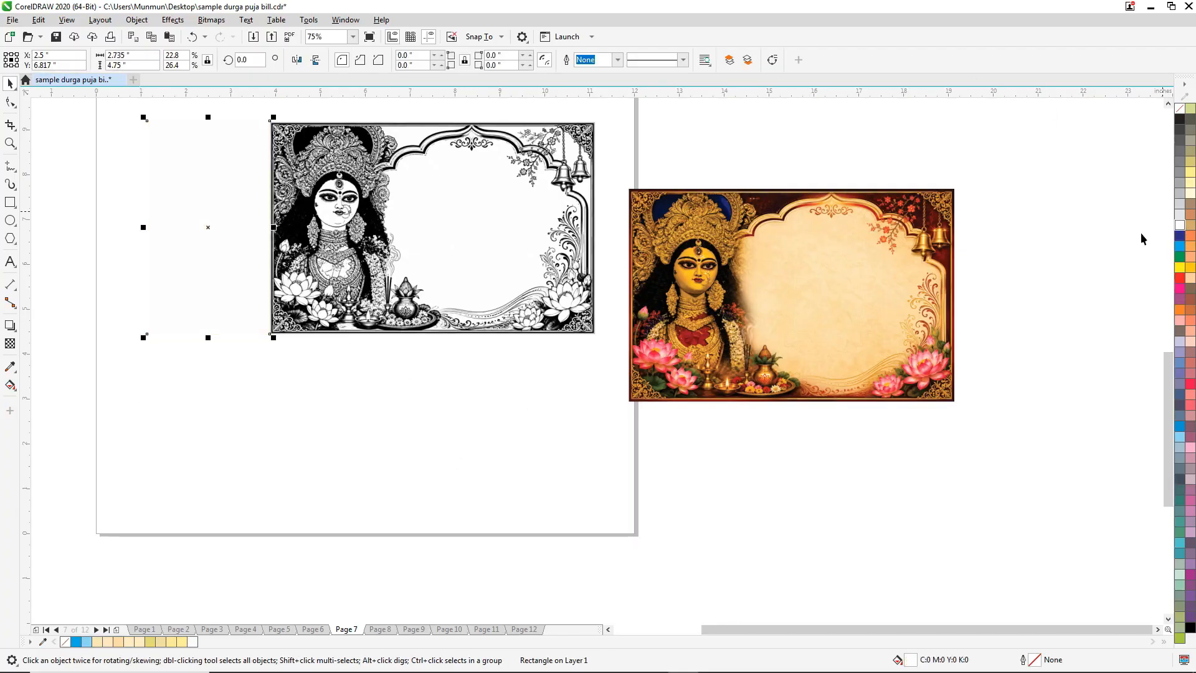
double_click(10, 202)
left_click(1179, 172)
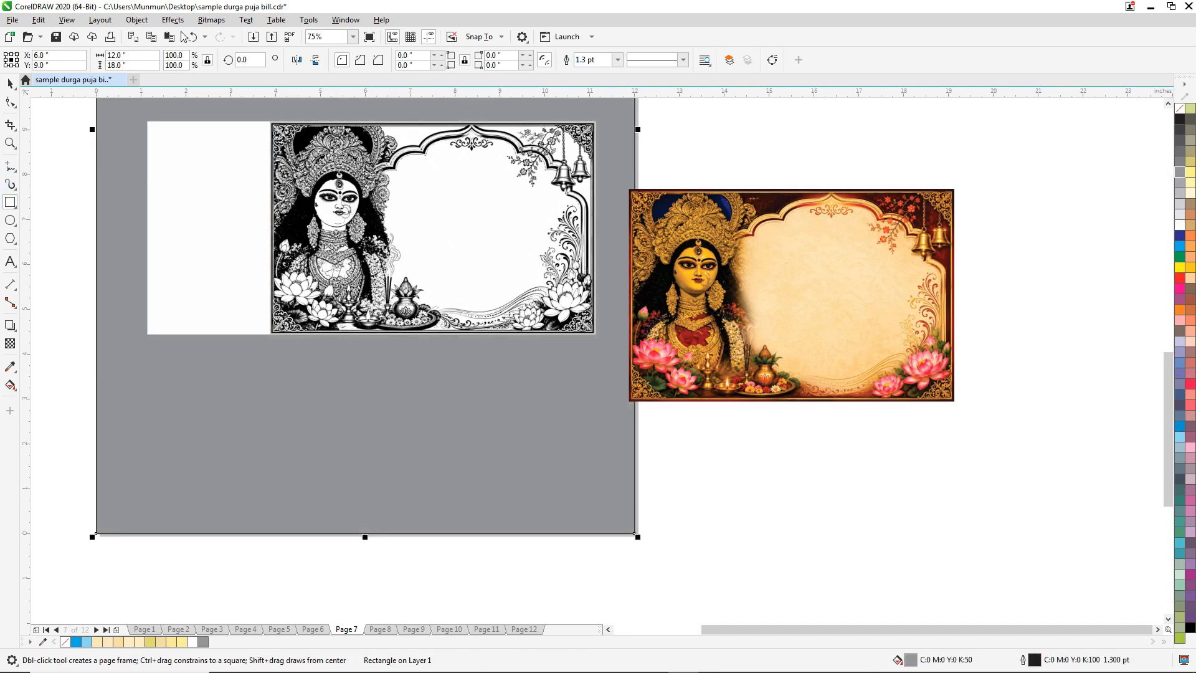
Move the colour panel farther away from the page and inspect the upper border of the black and white image up close.
left_click(10, 87)
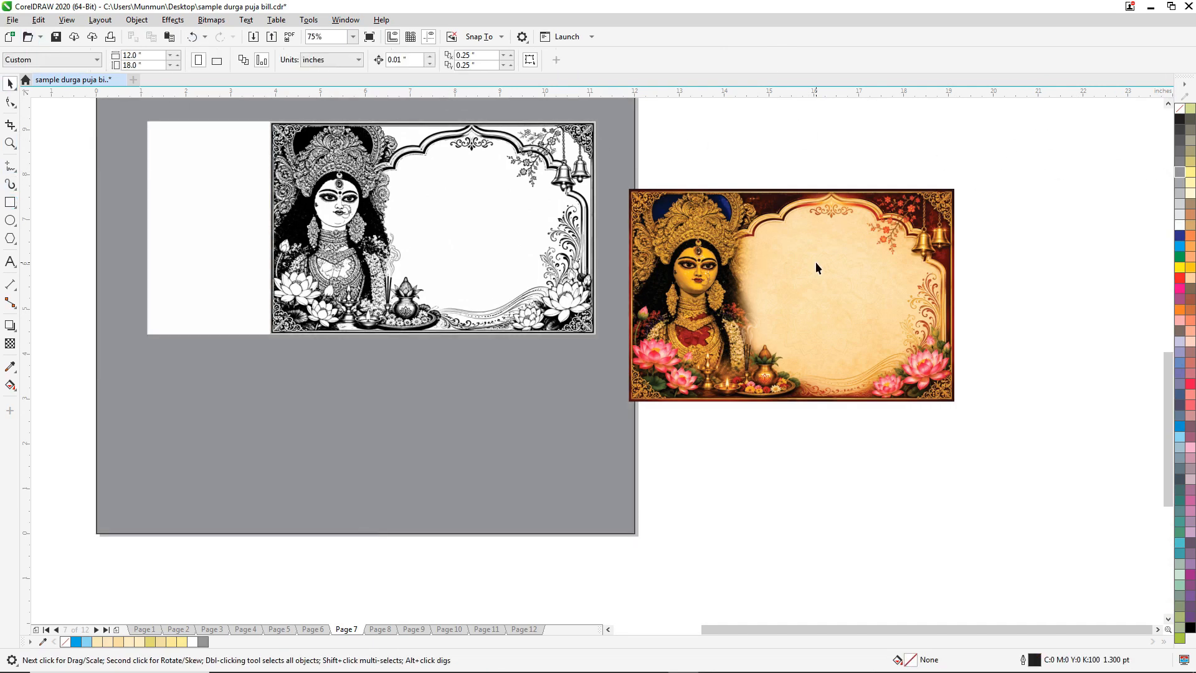
left_click_drag(823, 261, 982, 255)
scroll(288, 119, "up", 3)
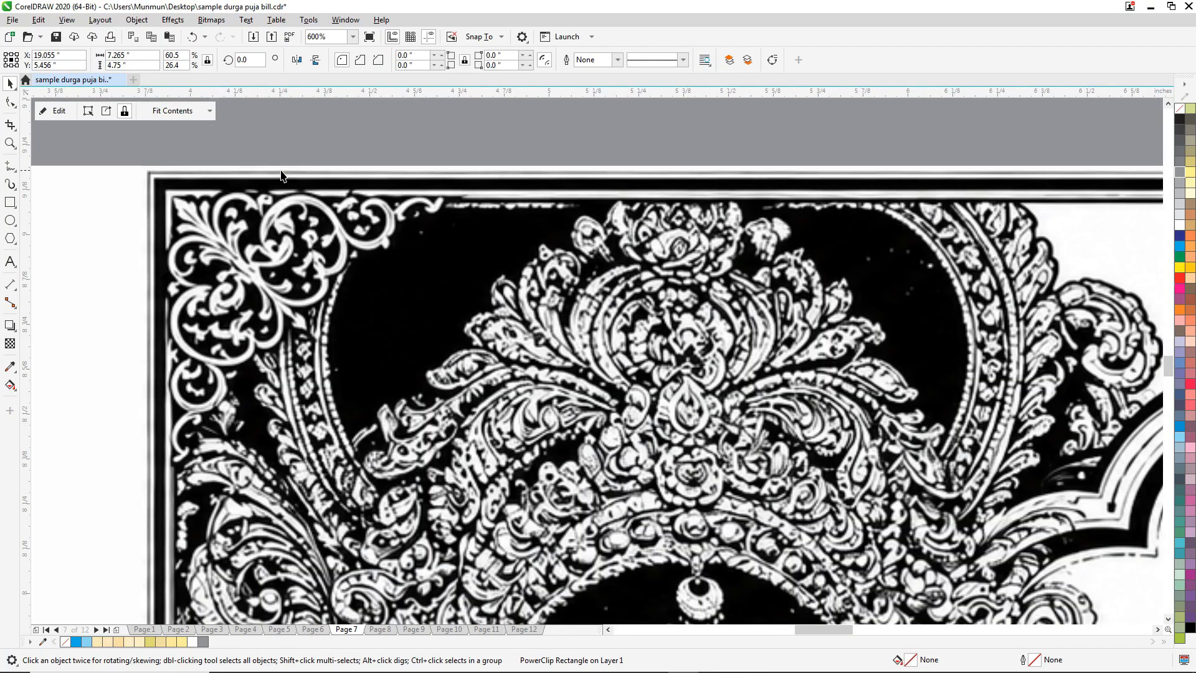
scroll(281, 175, "down", 2)
Convert the black and white image to a 300 dpi bitmap in Grayscale (8-bit) mode.
left_click(411, 234)
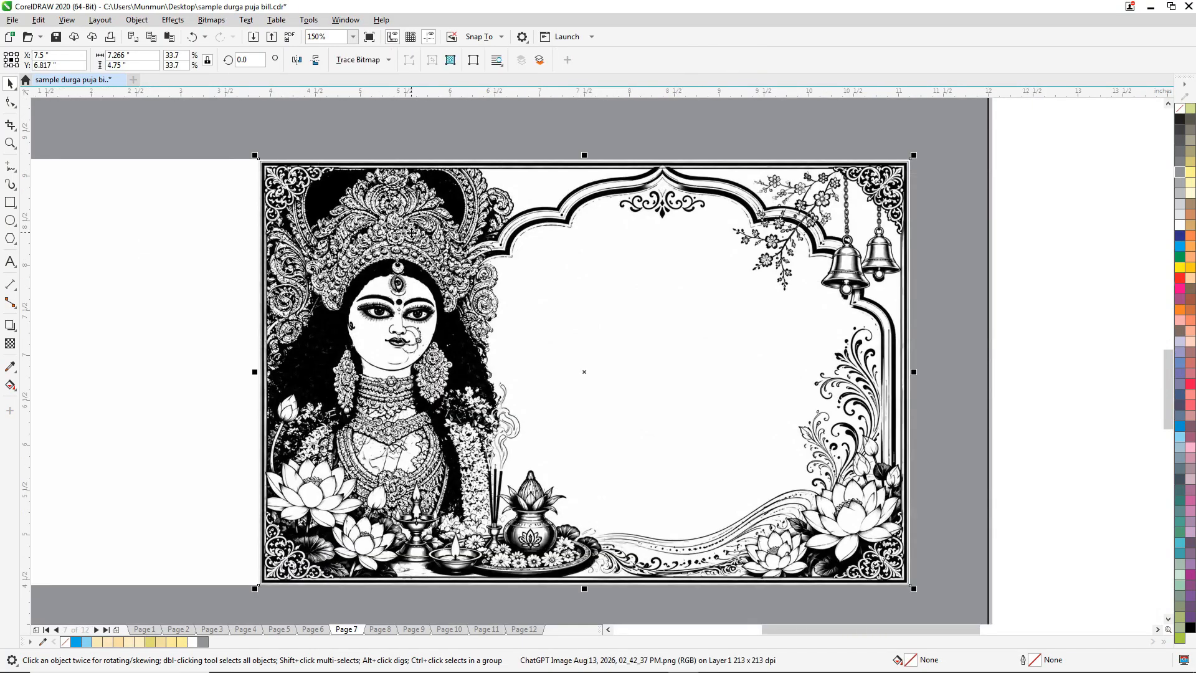
left_click(212, 19)
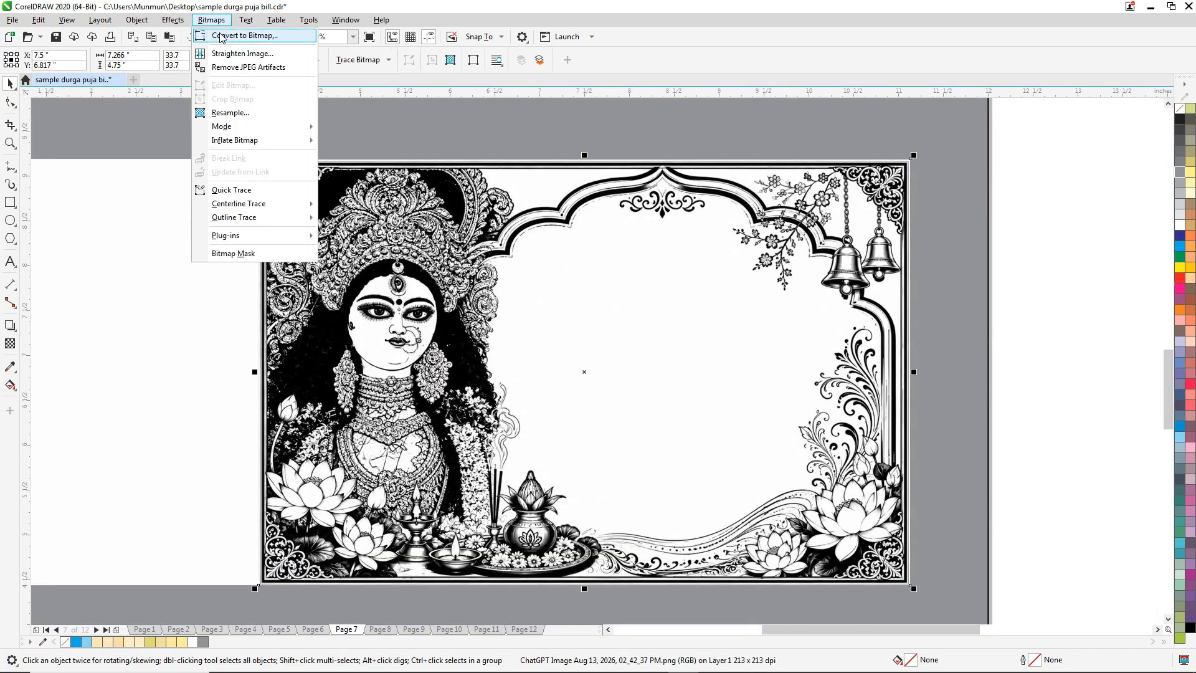
left_click(222, 38)
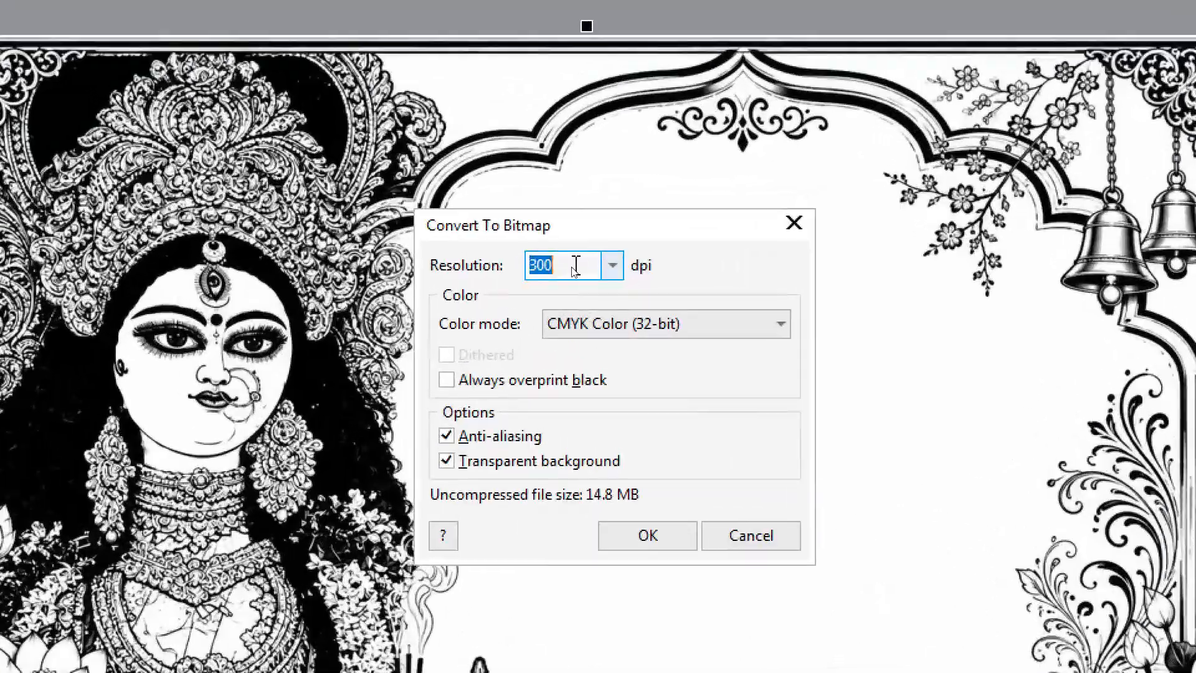
left_click(589, 303)
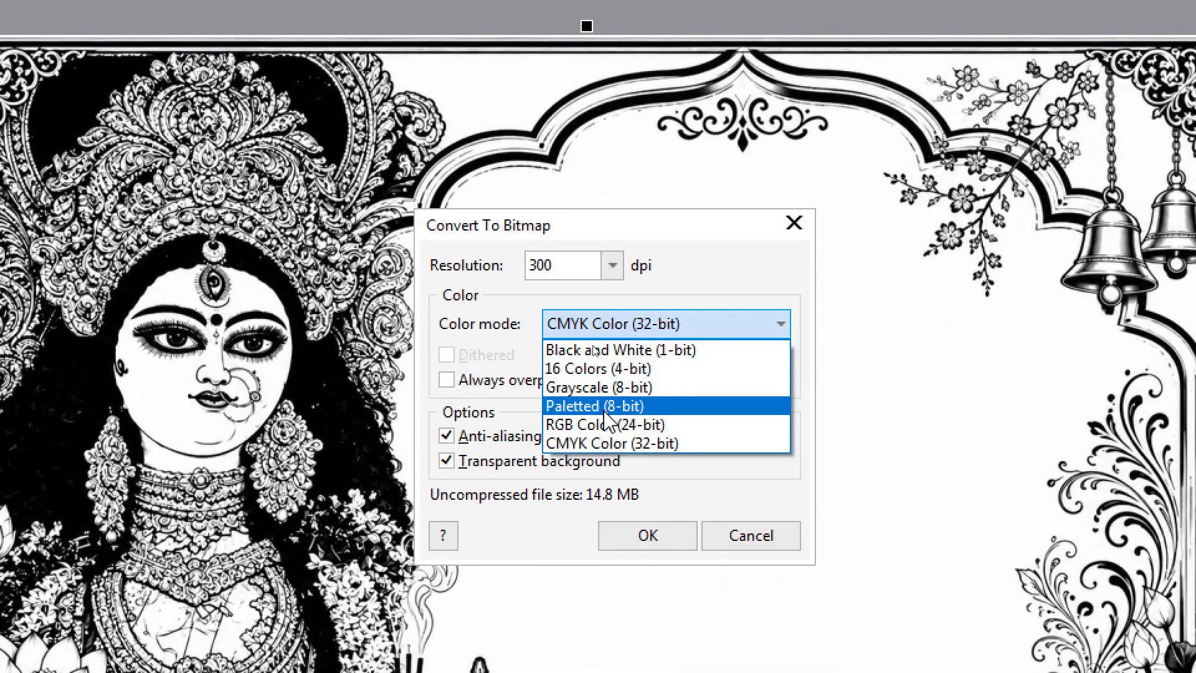
left_click(586, 388)
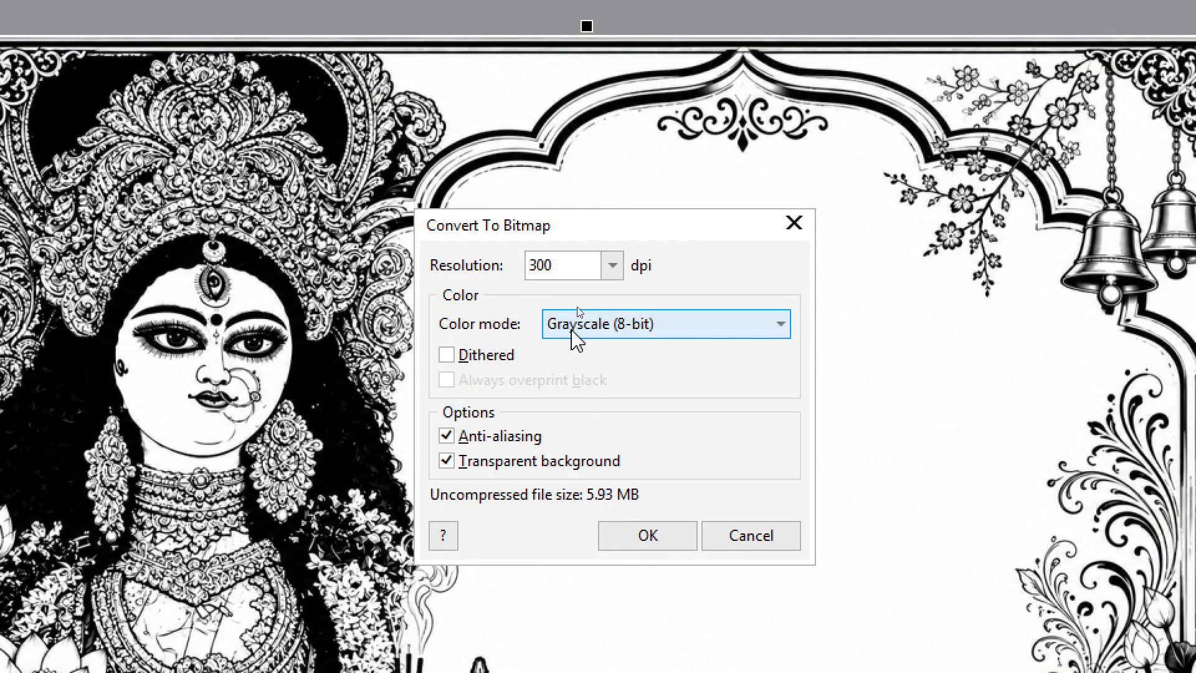
double_click(548, 266)
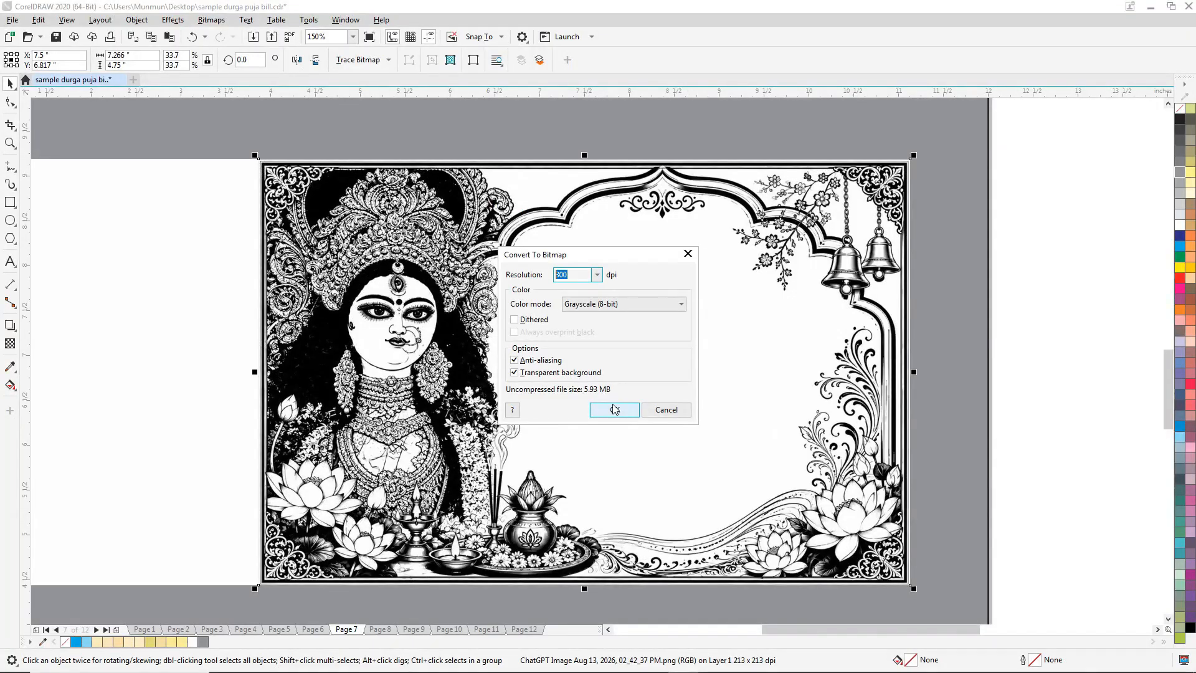
left_click(614, 409)
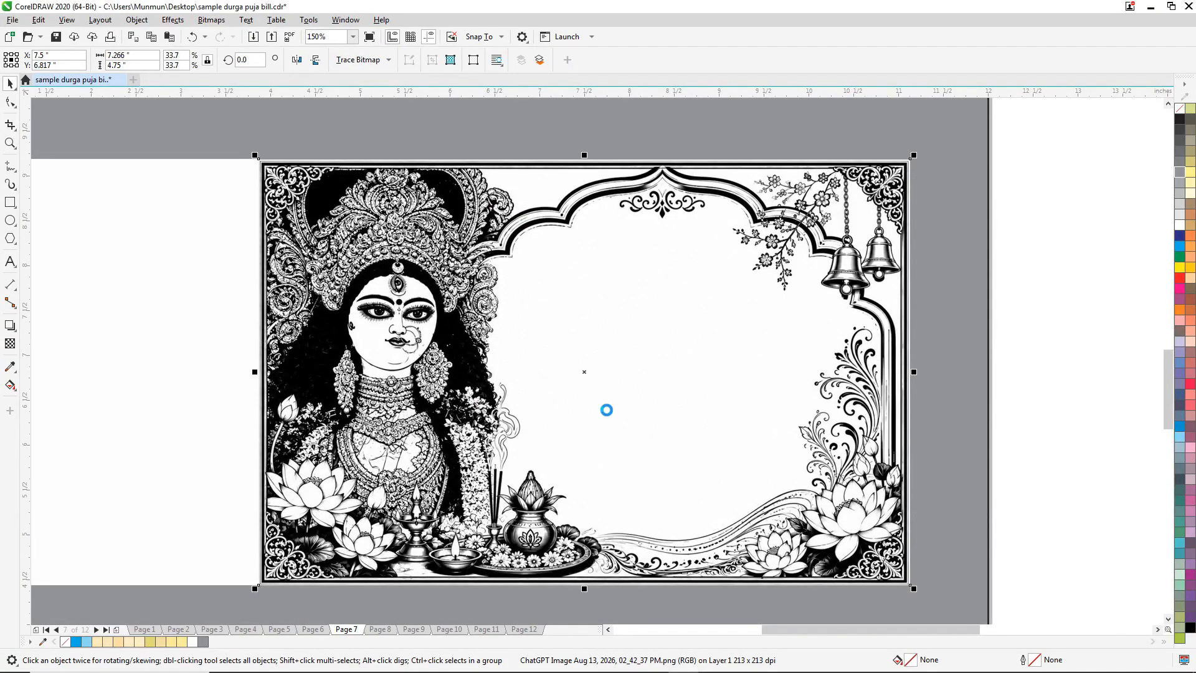
Adjust the image's Brightness/Contrast/Intensity with brightness at -40, contrast at 100 and intensity at 100.
left_click(173, 22)
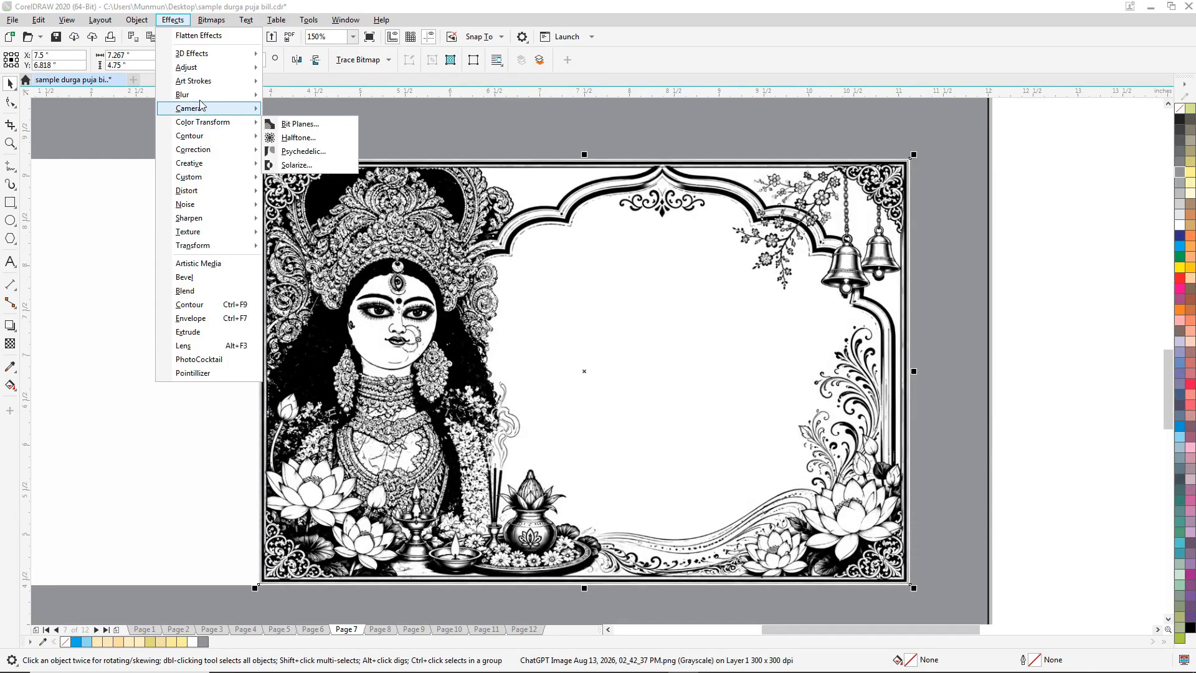
mouse_move(145, 23)
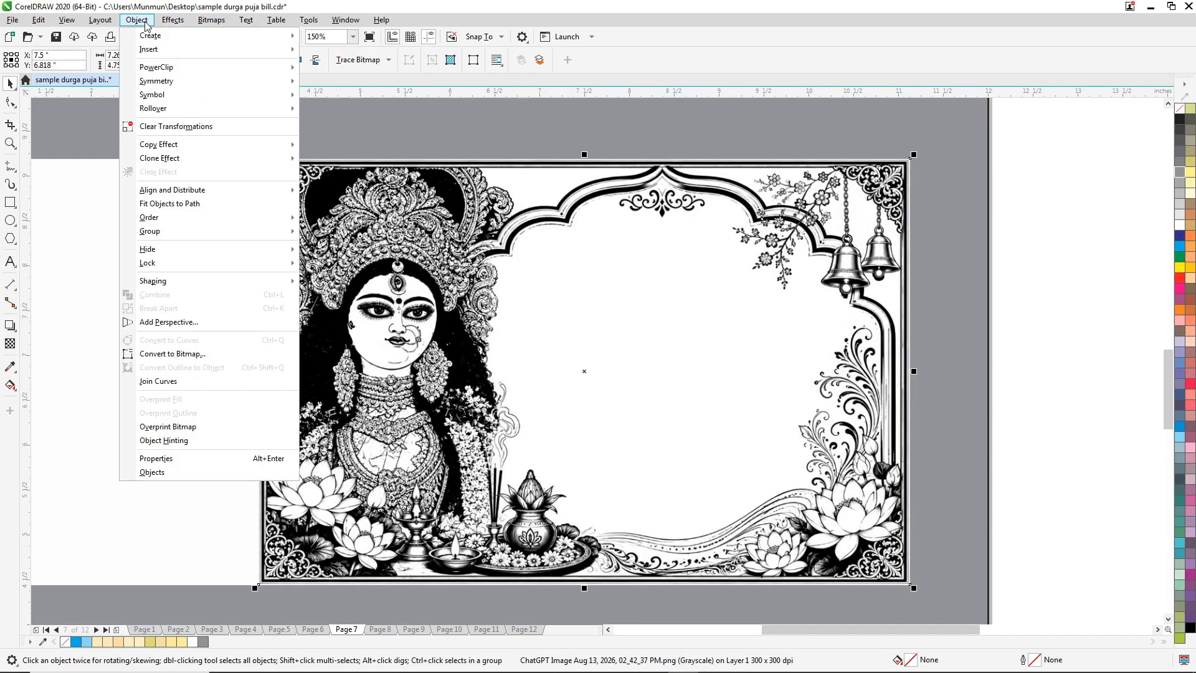
mouse_move(209, 24)
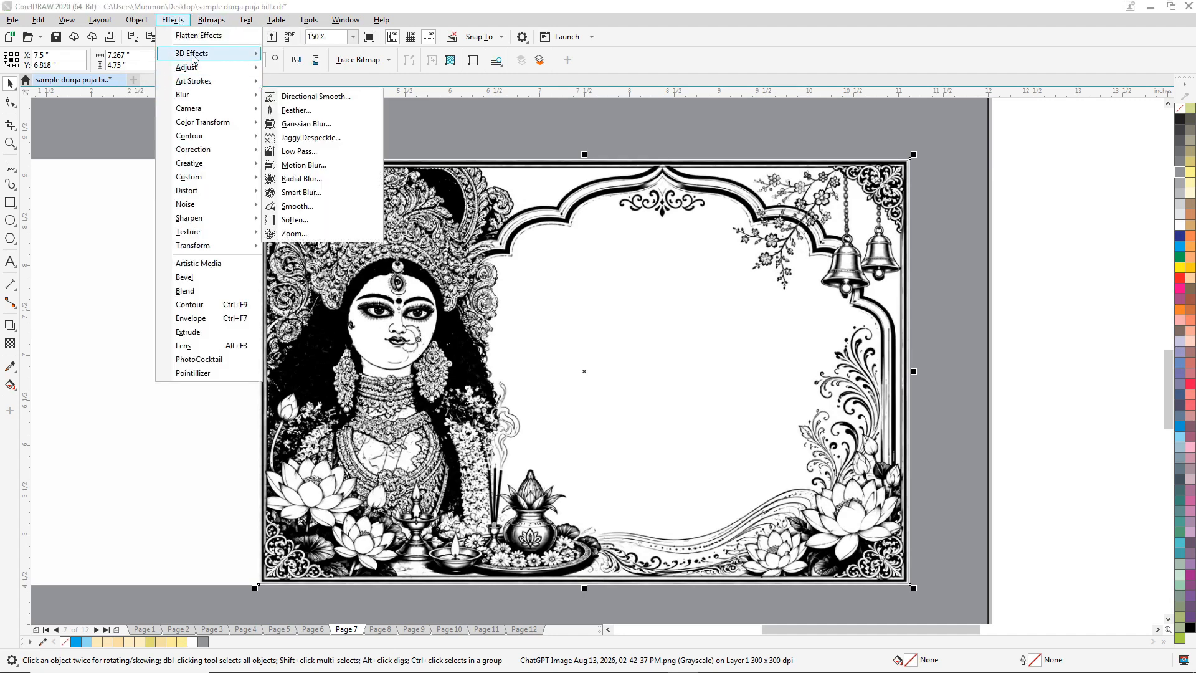
mouse_move(192, 73)
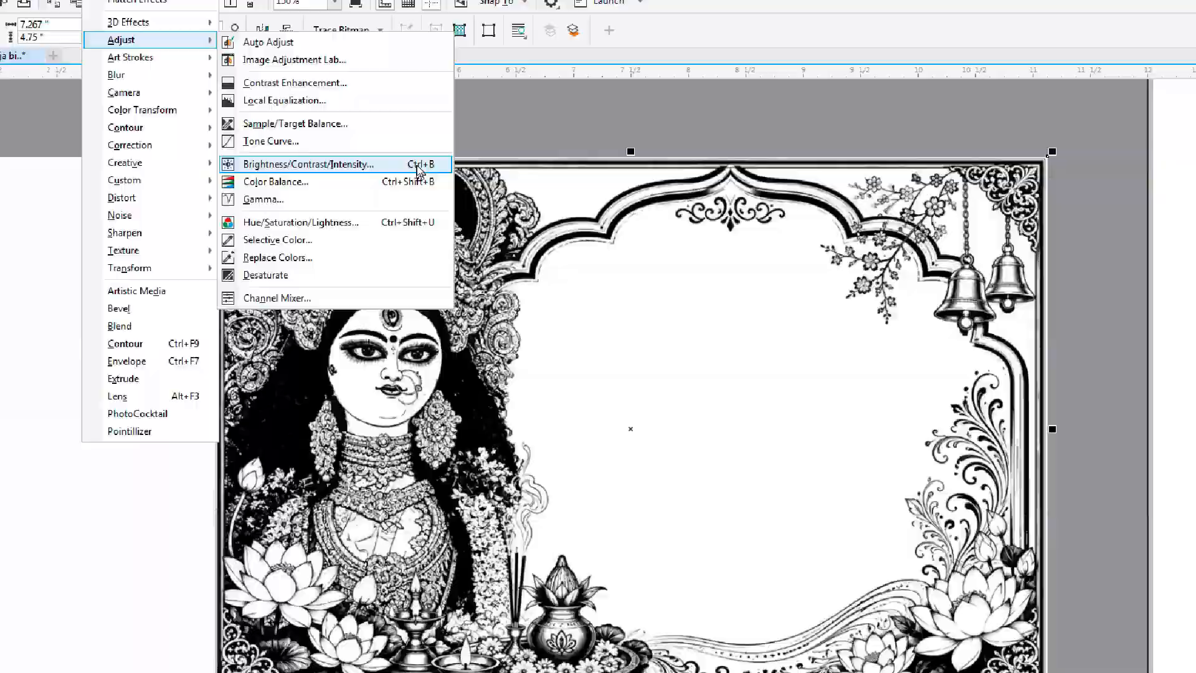
left_click(464, 165)
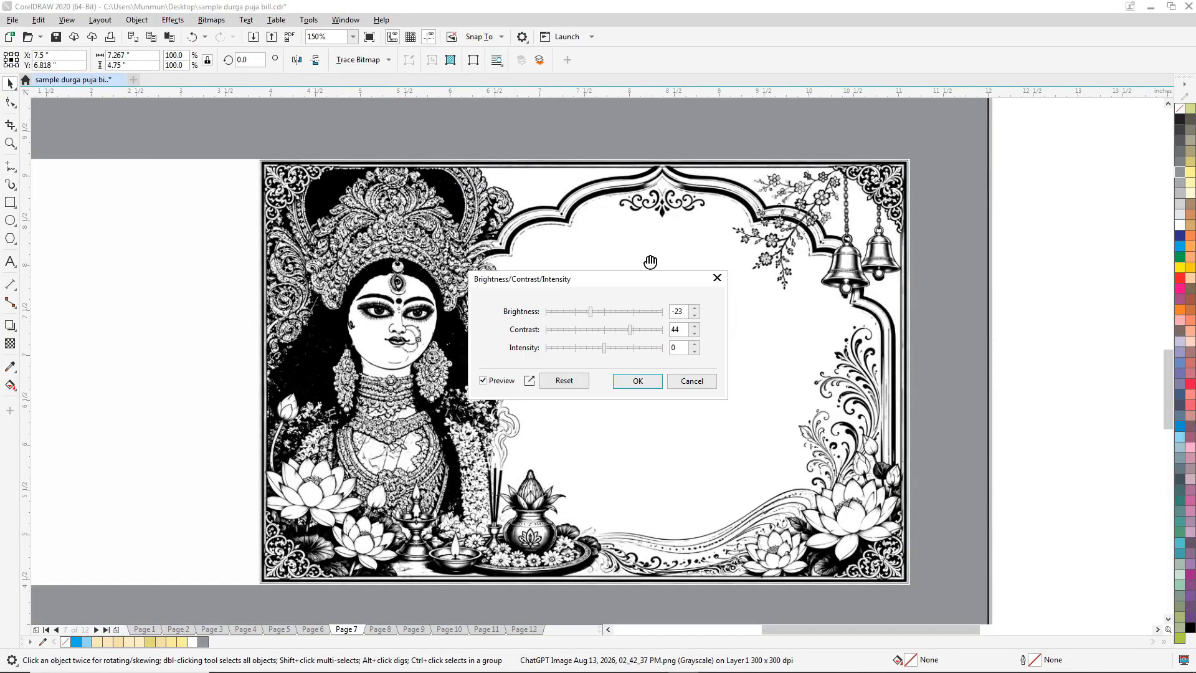
left_click_drag(636, 277, 737, 251)
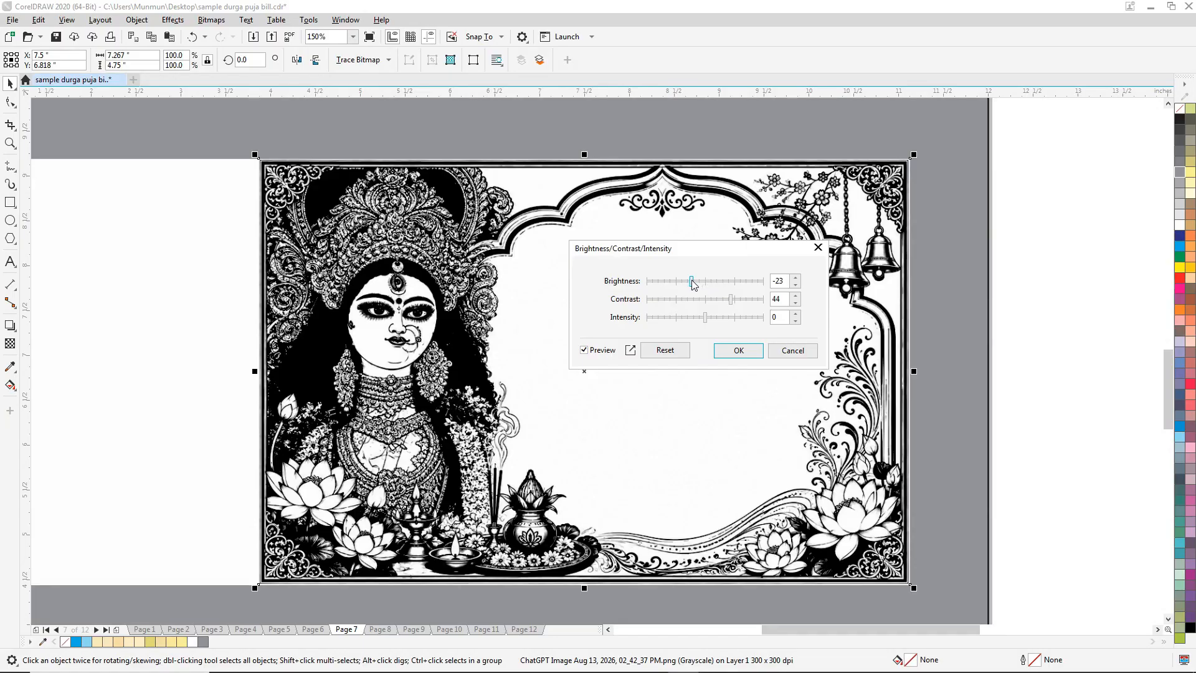
left_click_drag(693, 283, 648, 286)
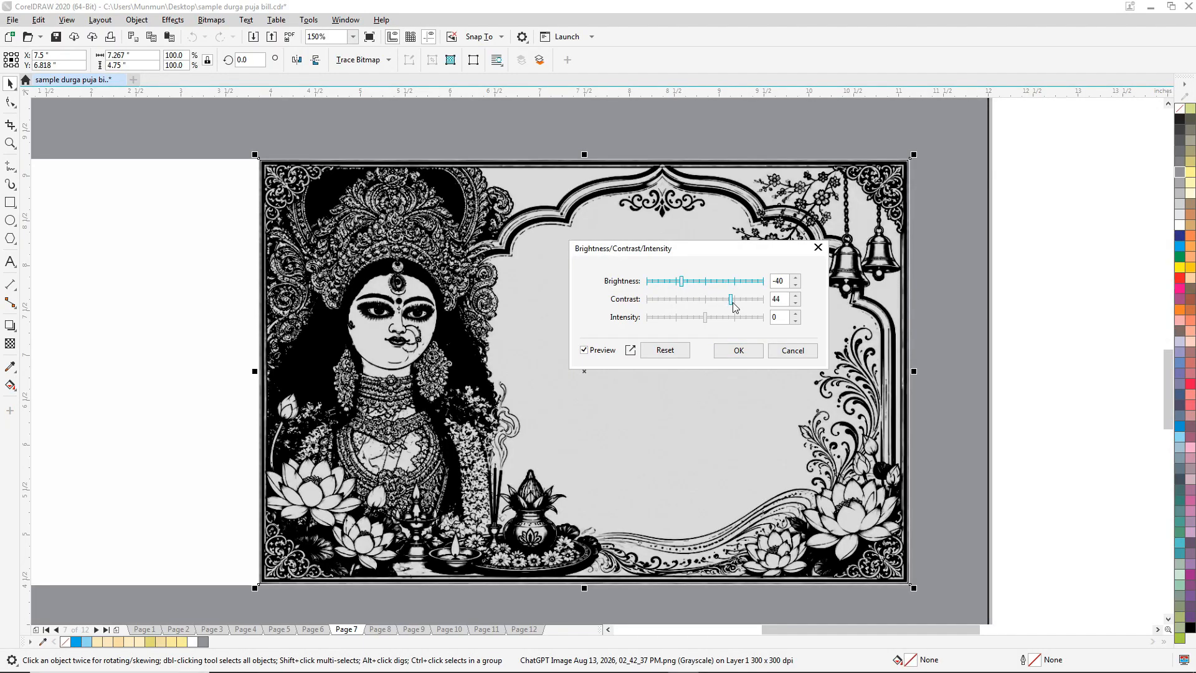
left_click_drag(733, 305, 773, 322)
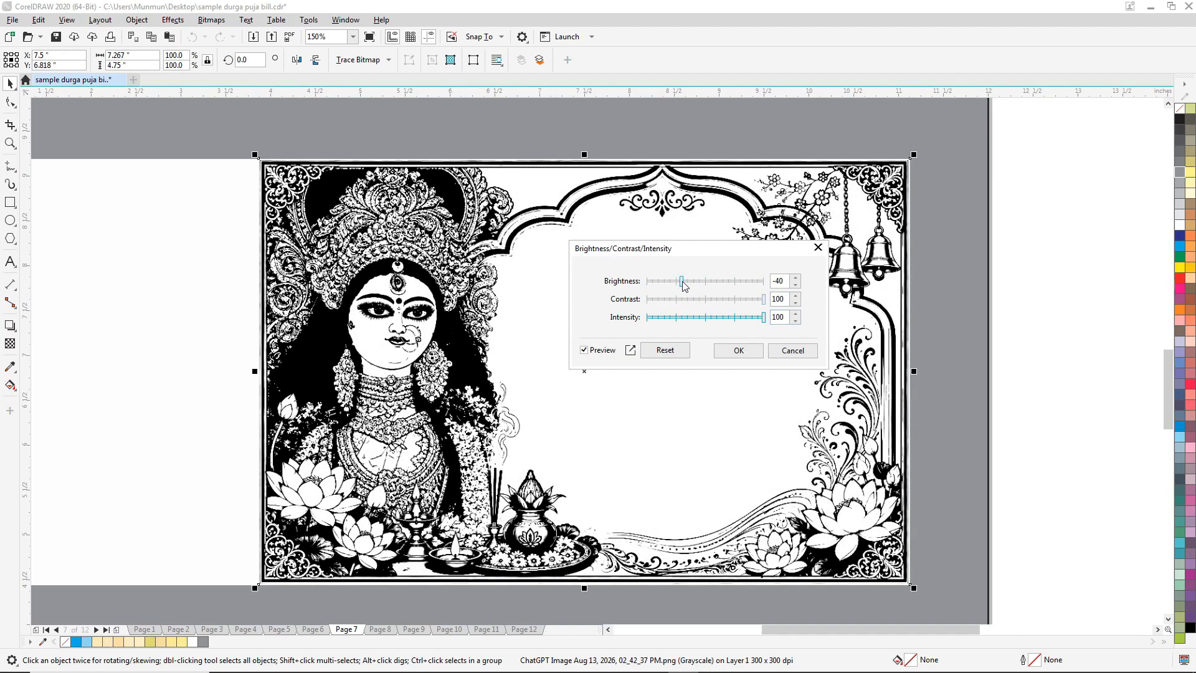
Try different brightness levels on the image, settle on -26 and apply the adjustment.
left_click_drag(684, 286, 642, 290)
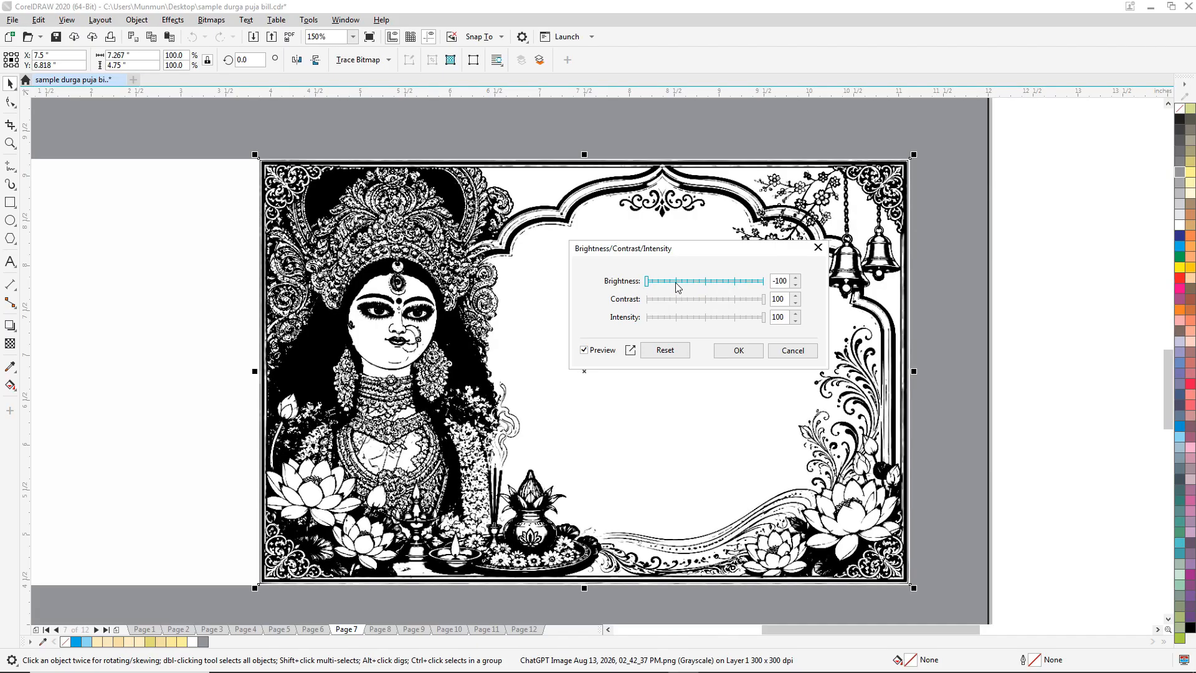
left_click(679, 284)
left_click(696, 285)
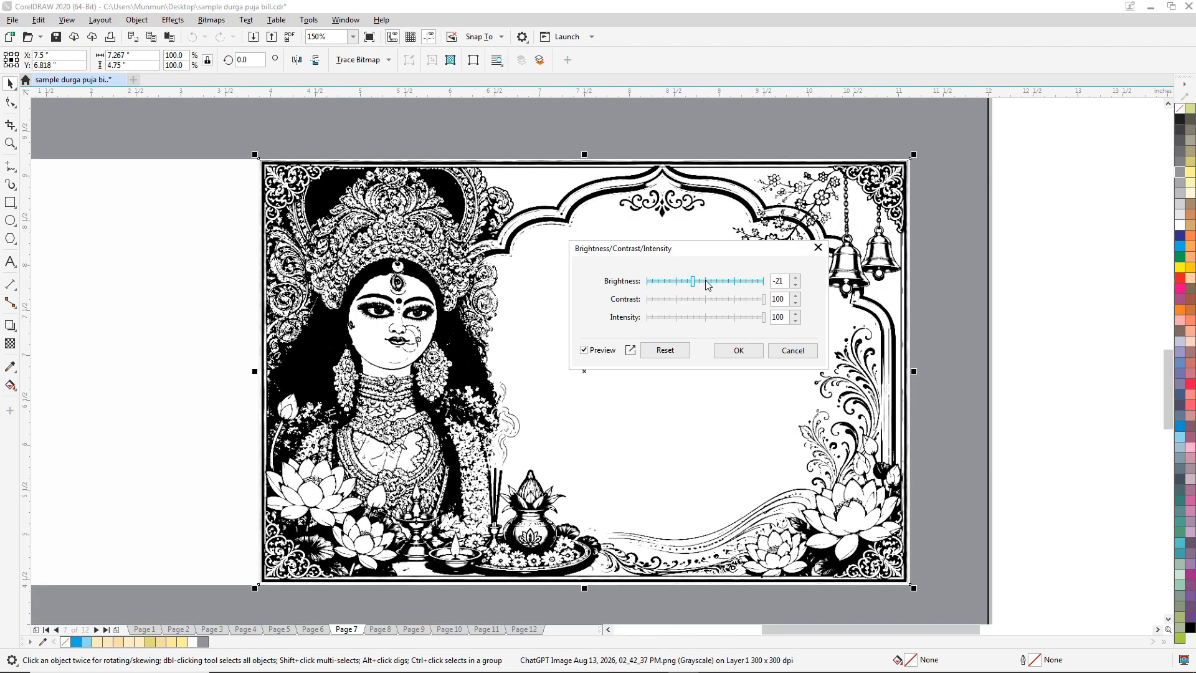
left_click(715, 285)
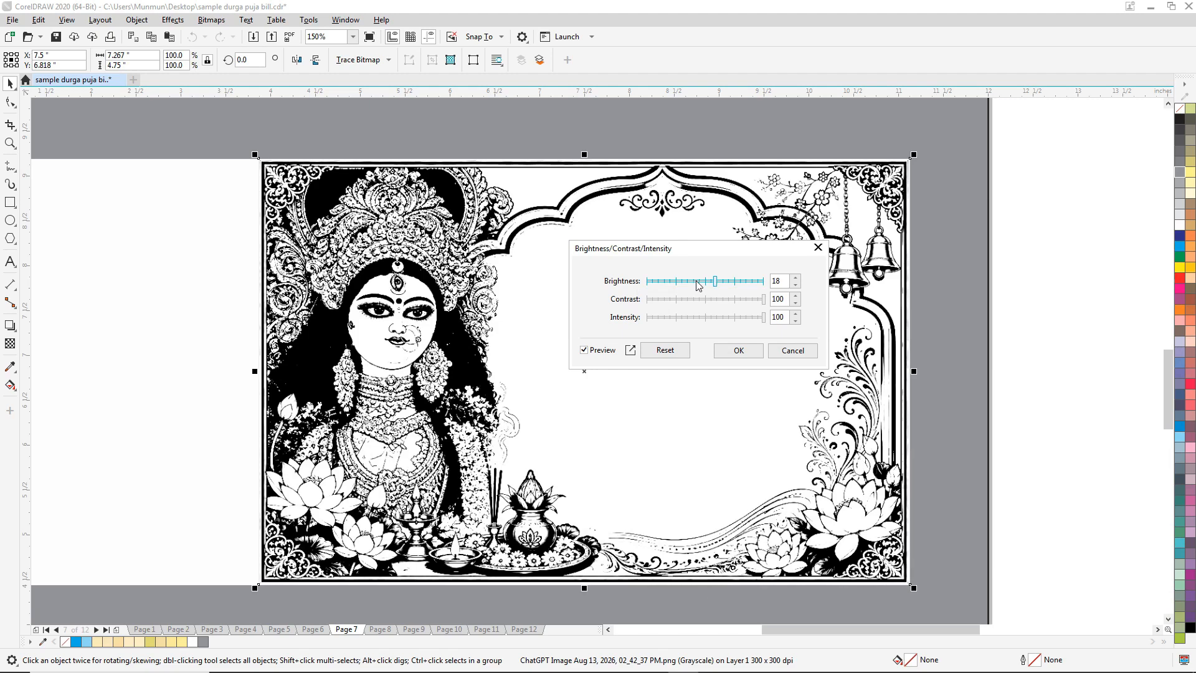
left_click(698, 285)
left_click(686, 284)
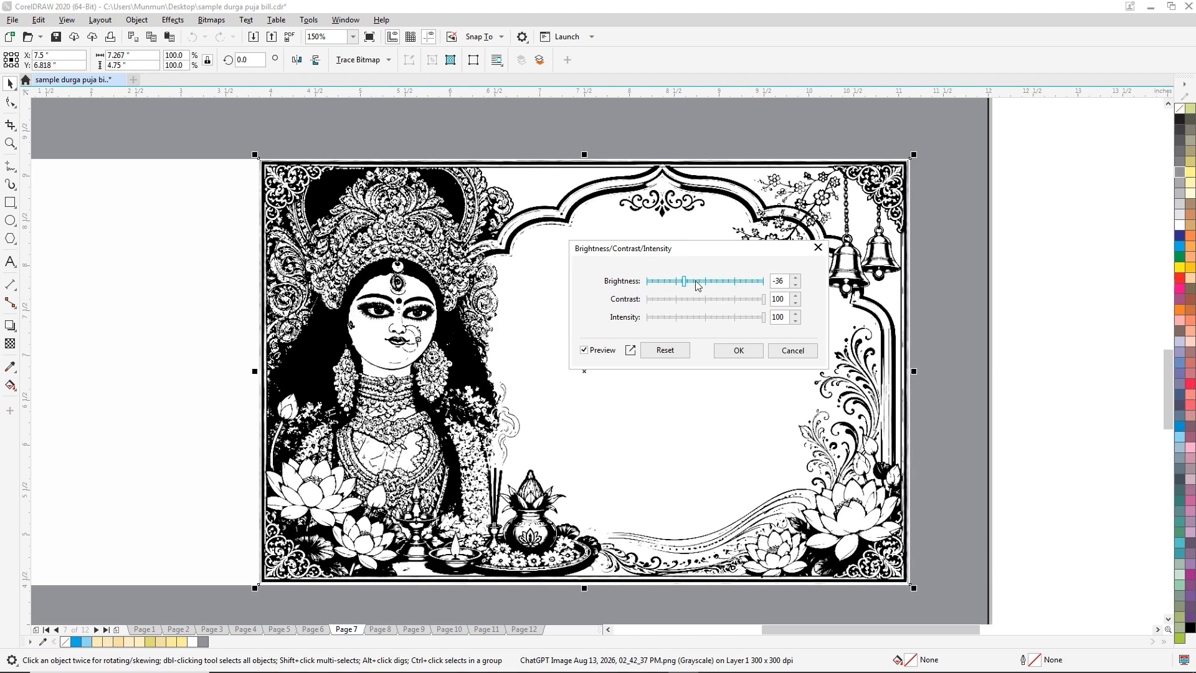
left_click(693, 285)
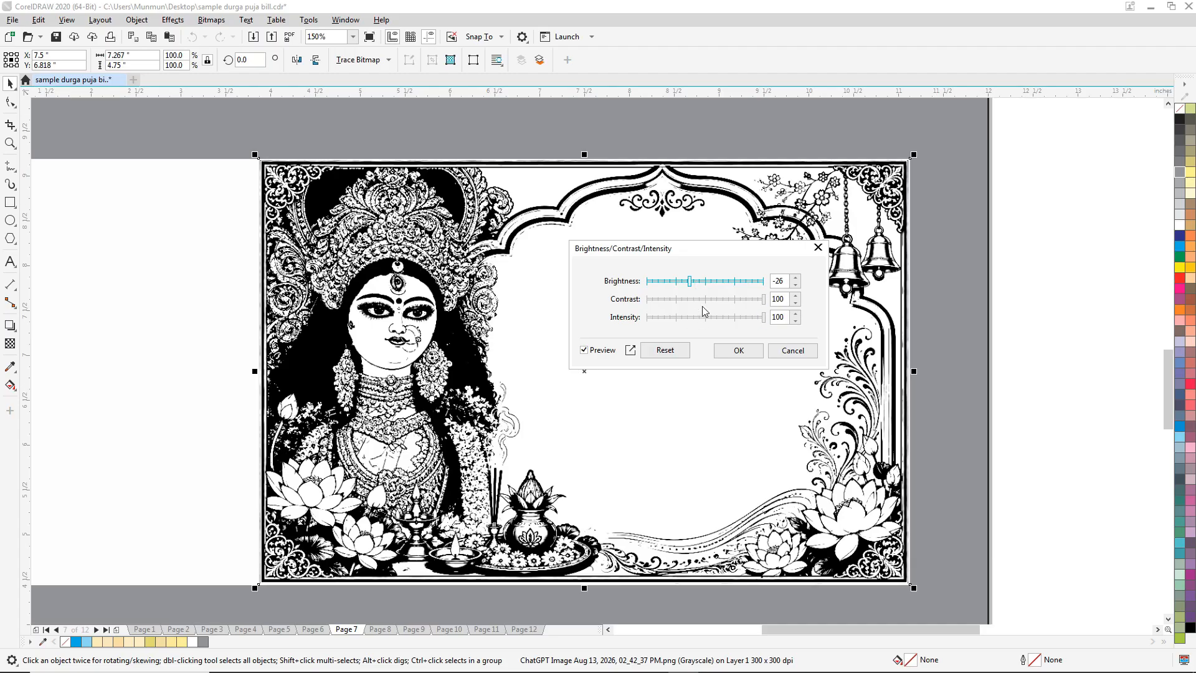
left_click(764, 301)
left_click(765, 317)
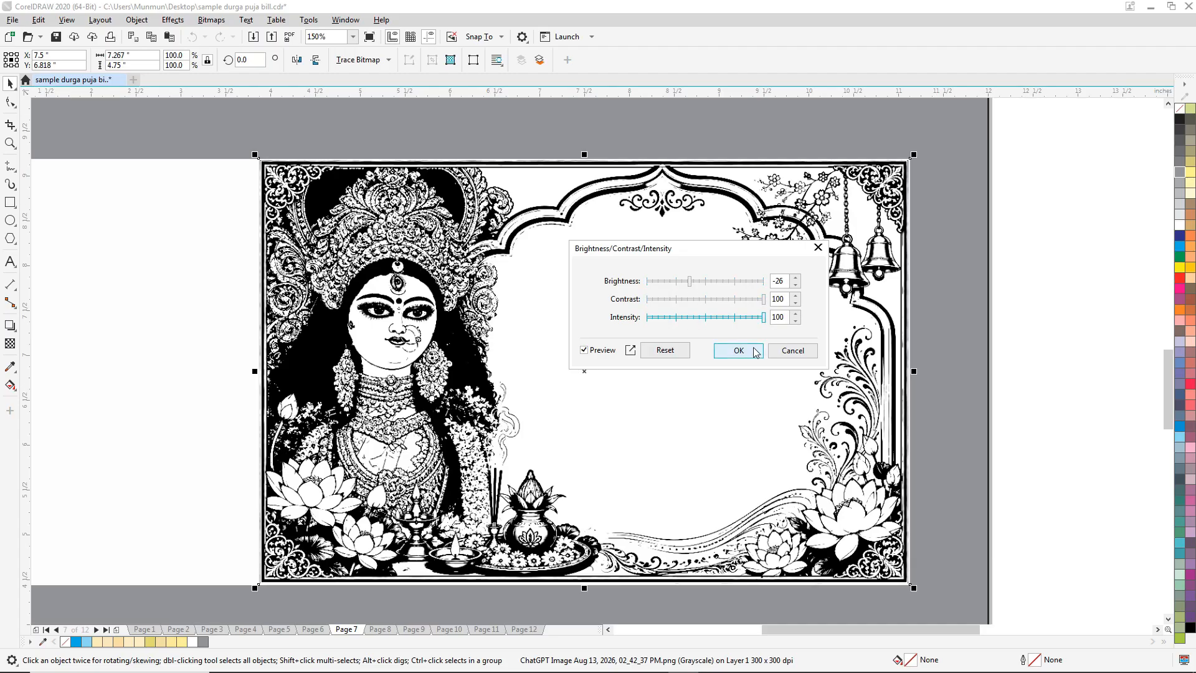
left_click(739, 351)
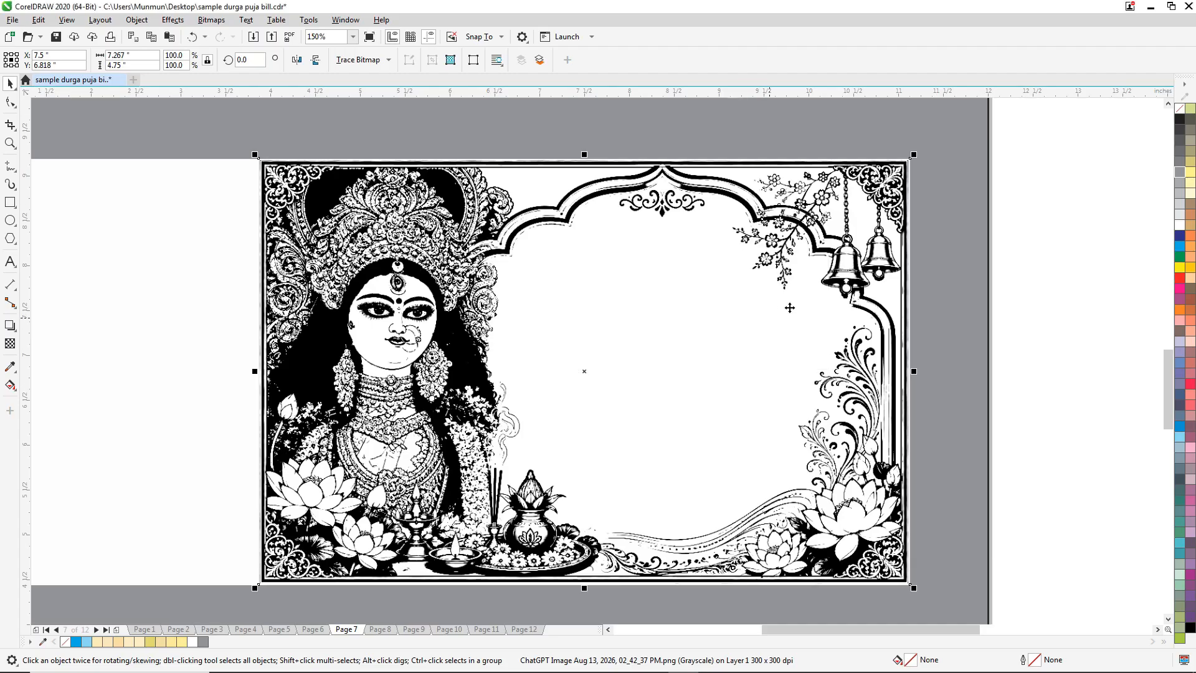
Delete the colour panel beside the page and the original colour bill with its yellow counterfoil.
left_click(998, 228)
scroll(440, 268, "up", 4)
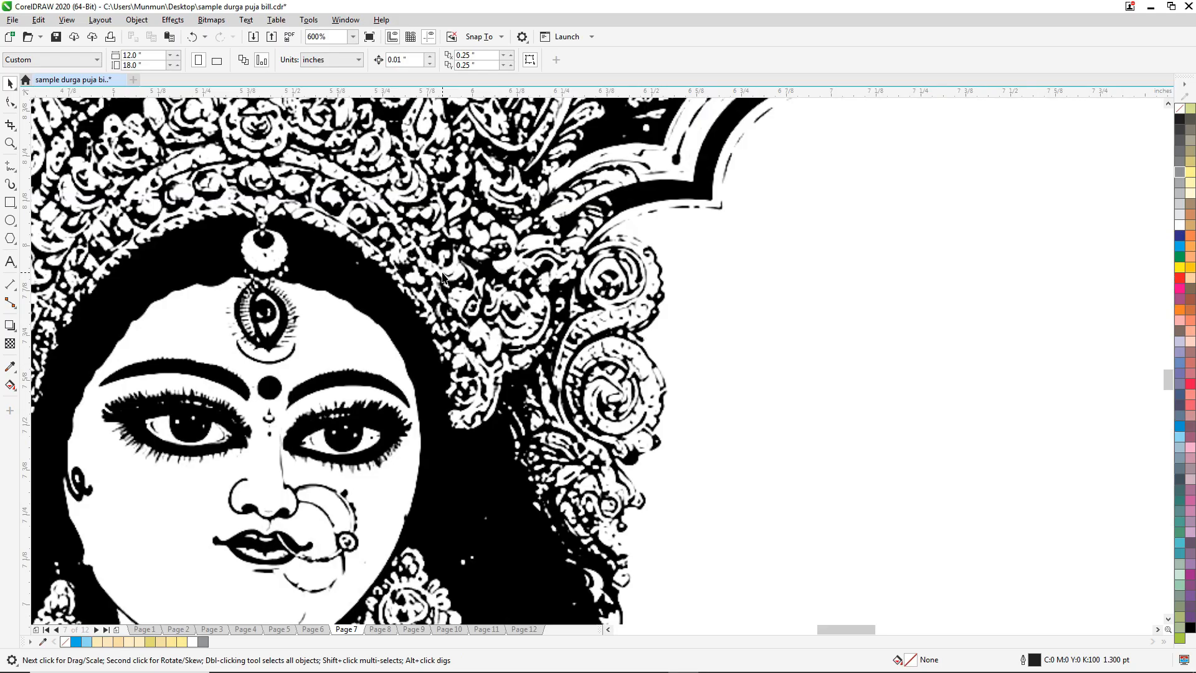
scroll(458, 274, "down", 4)
scroll(382, 479, "up", 4)
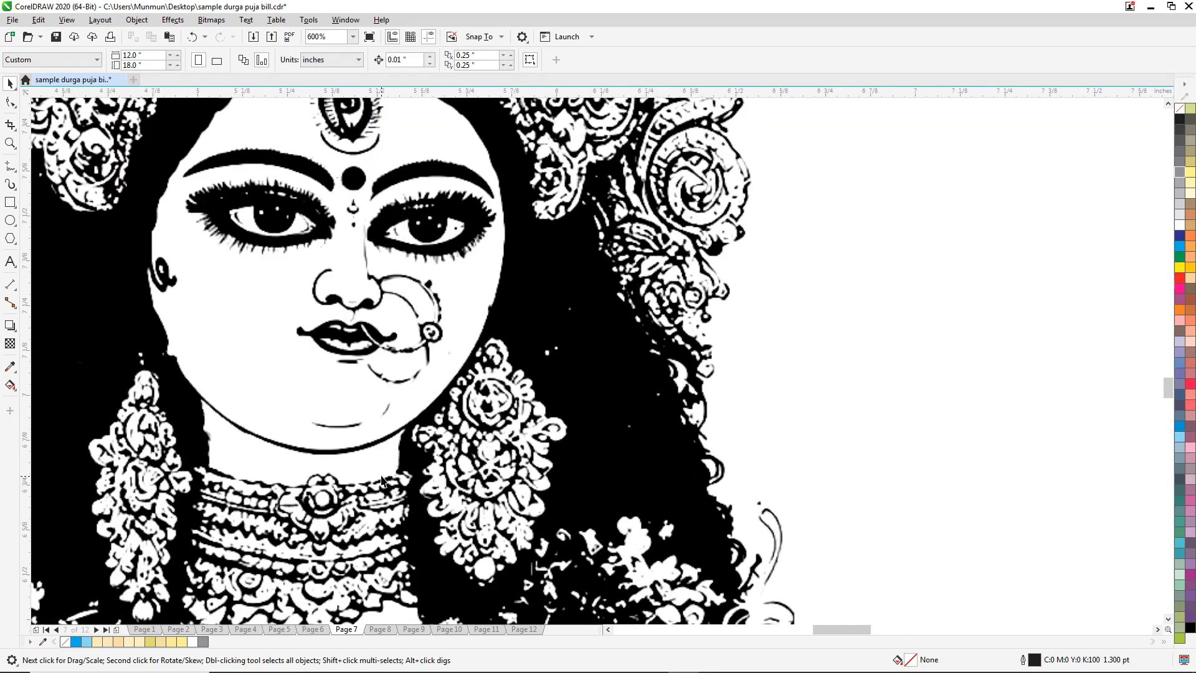
scroll(374, 333, "down", 4)
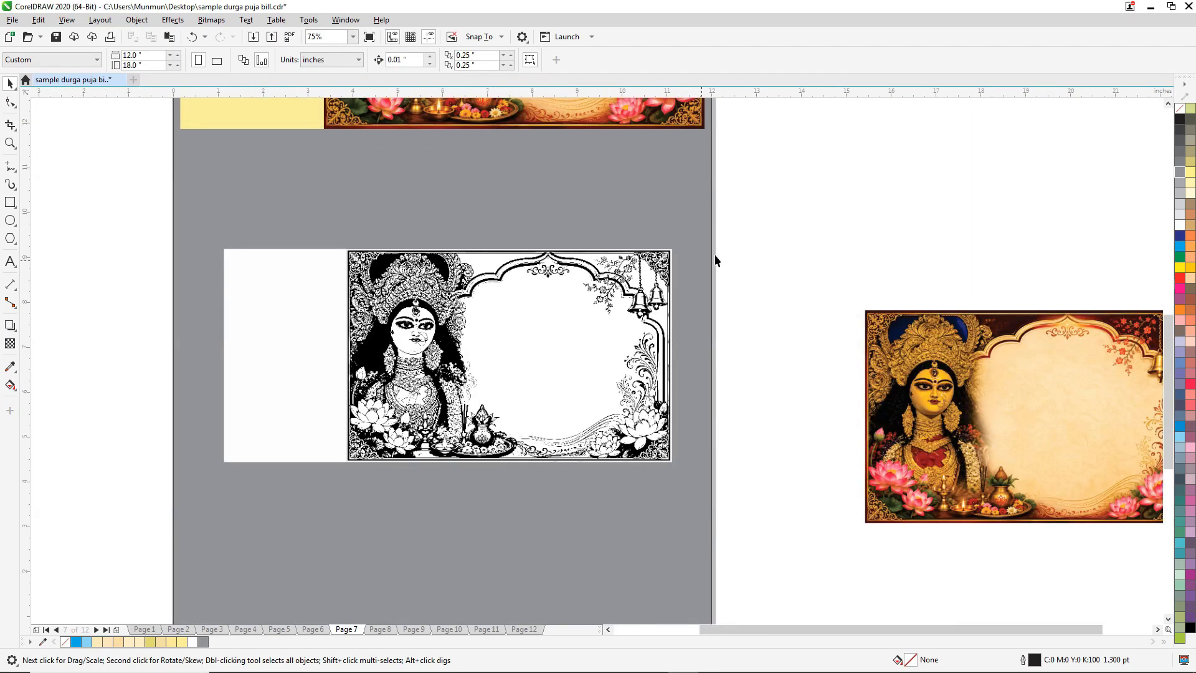
left_click(917, 376)
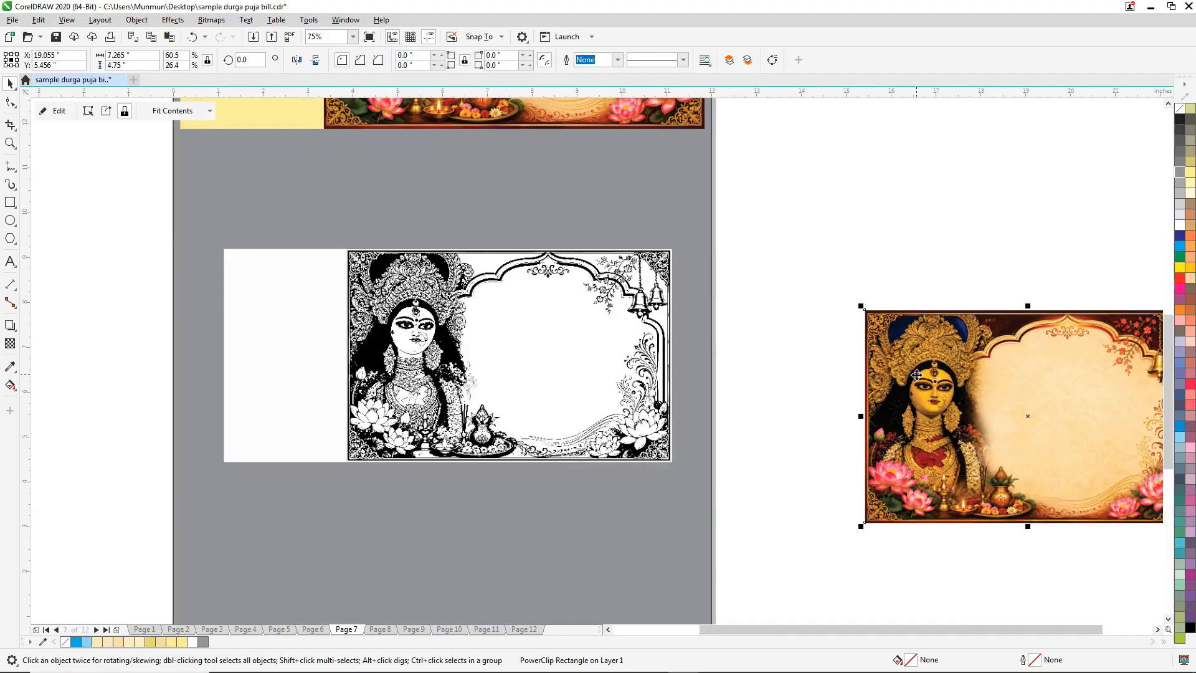
key("Delete")
scroll(645, 249, "down", 4)
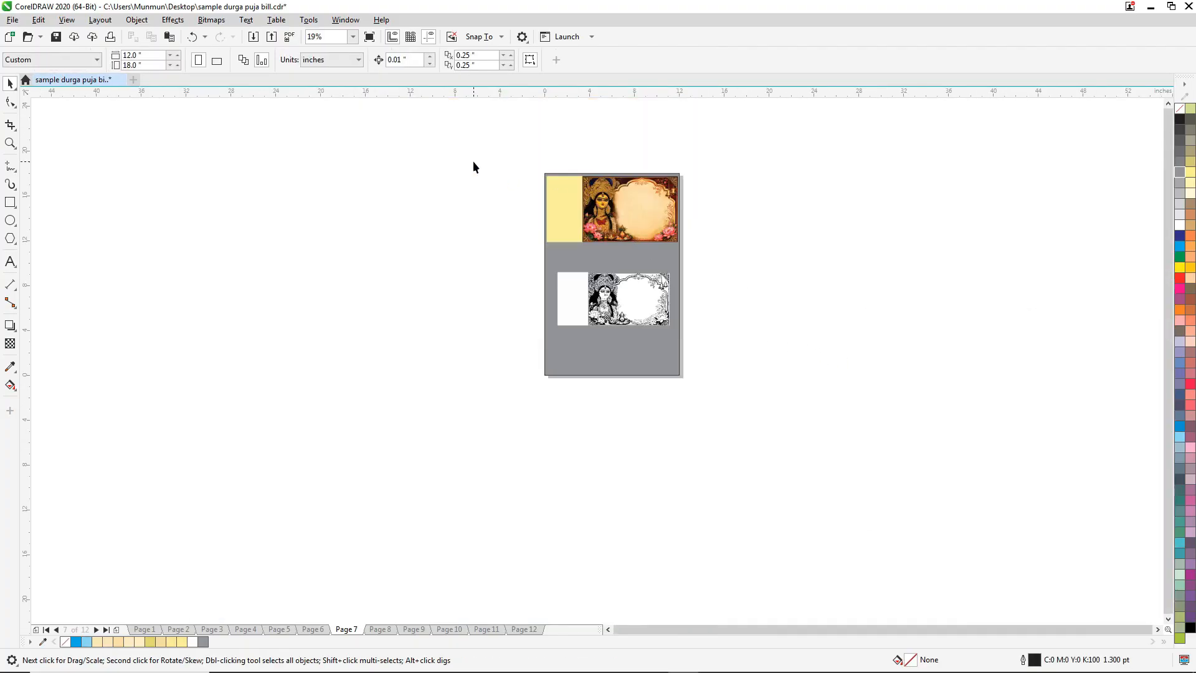
left_click_drag(473, 167, 704, 254)
key("Delete")
scroll(696, 260, "up", 4)
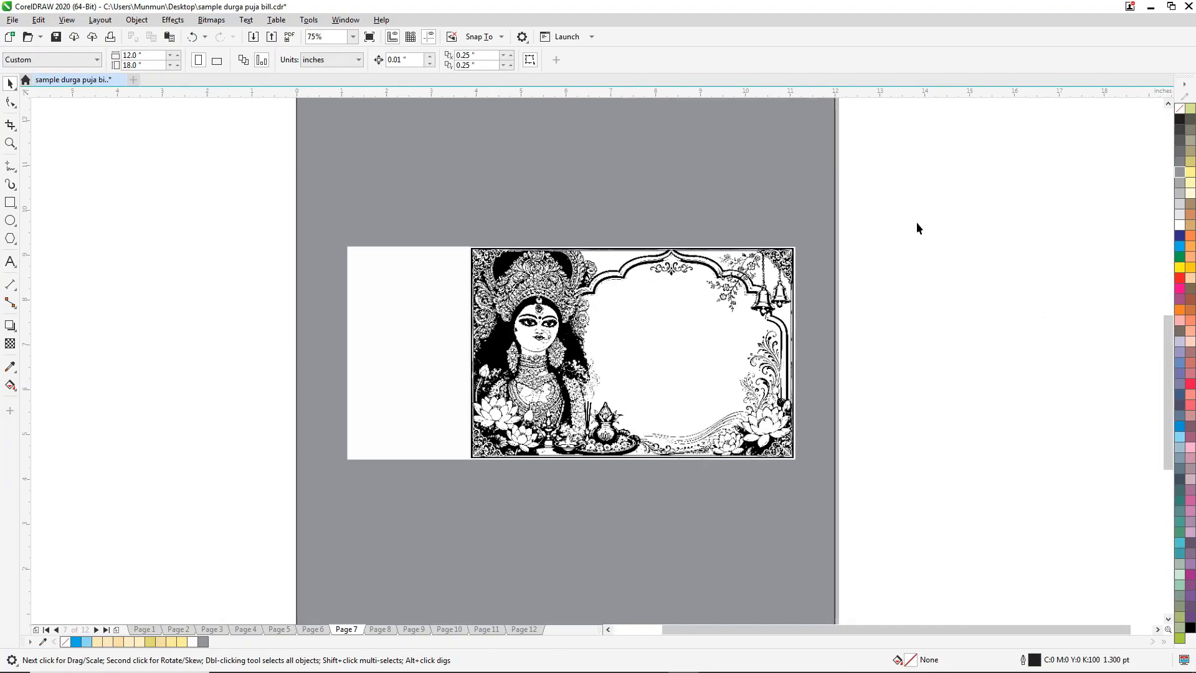
Examine the line detail of the black and white artwork up close and frame the whole bill with its counterfoil.
left_click_drag(339, 461, 339, 462)
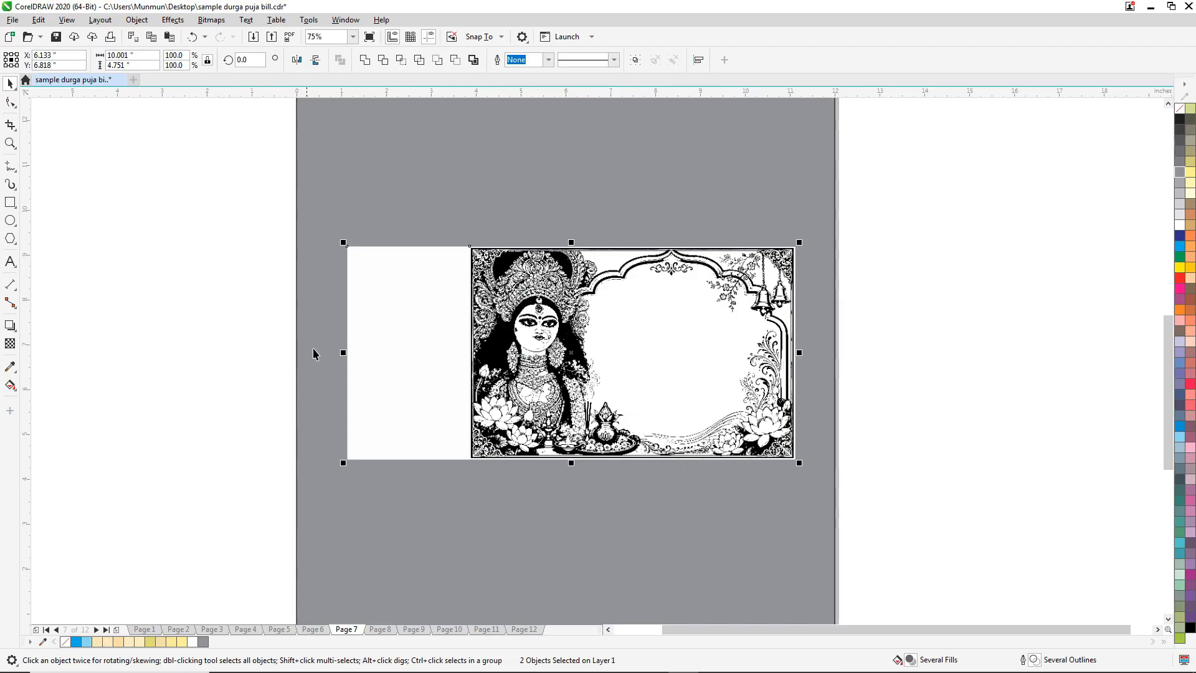
left_click(174, 279)
scroll(631, 313, "up", 2)
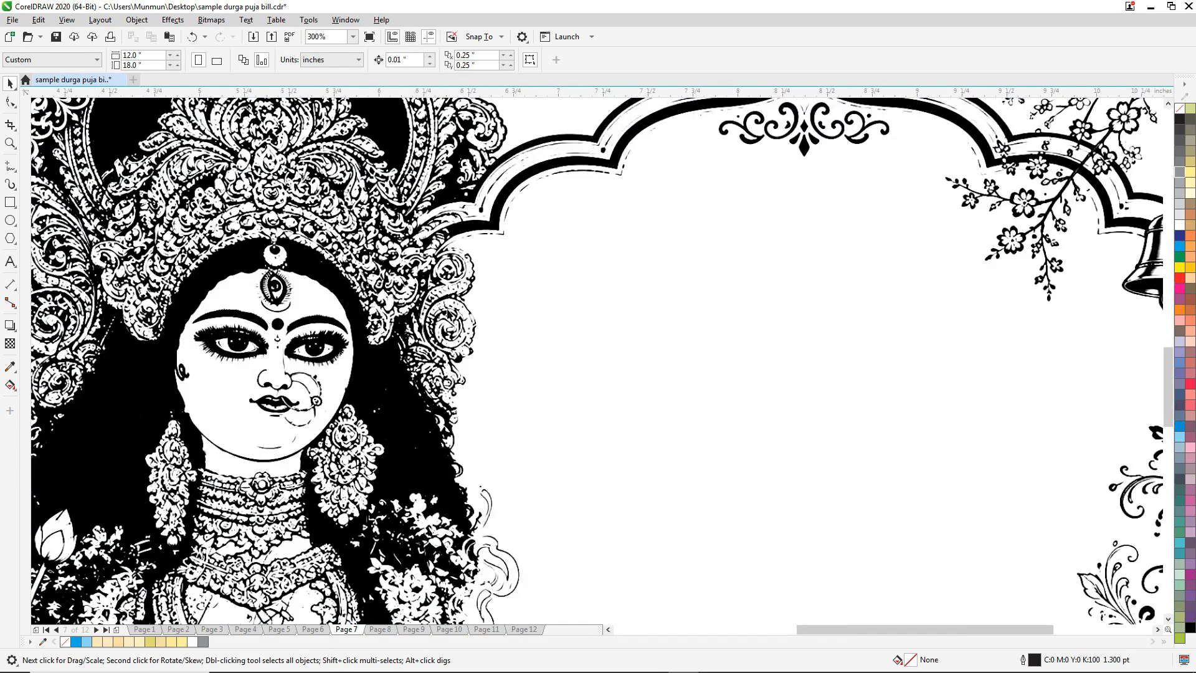
scroll(459, 302, "down", 2)
scroll(428, 292, "up", 2)
scroll(422, 291, "down", 2)
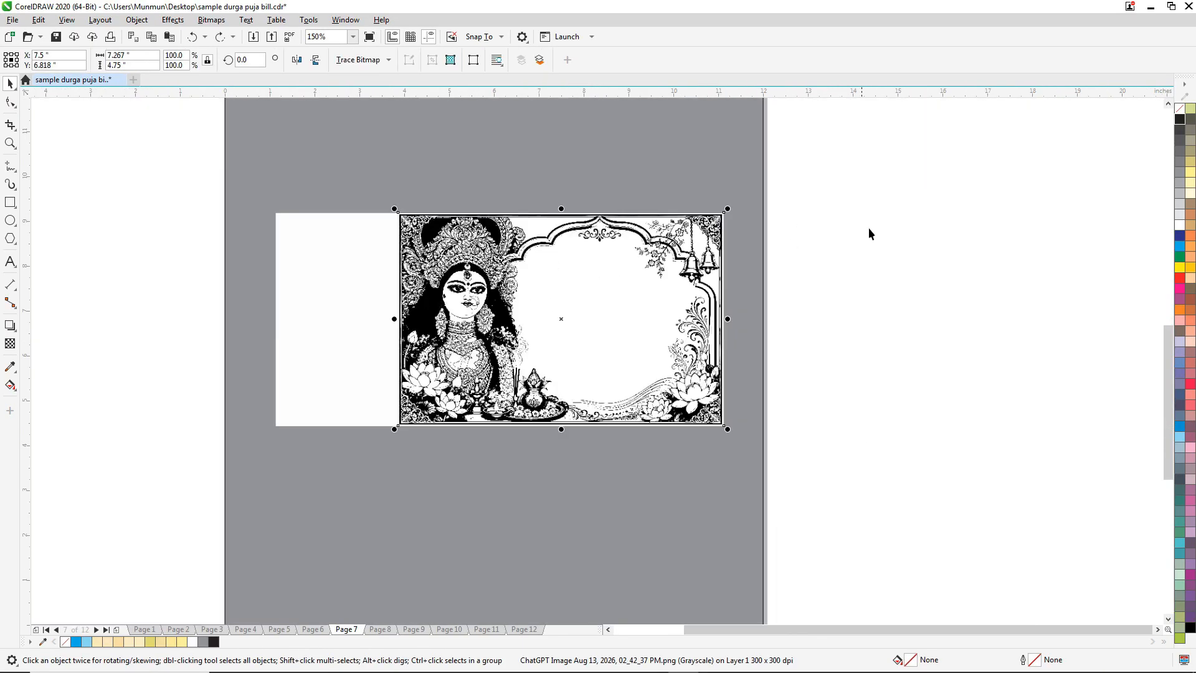
scroll(481, 312, "up", 3)
scroll(481, 311, "down", 4)
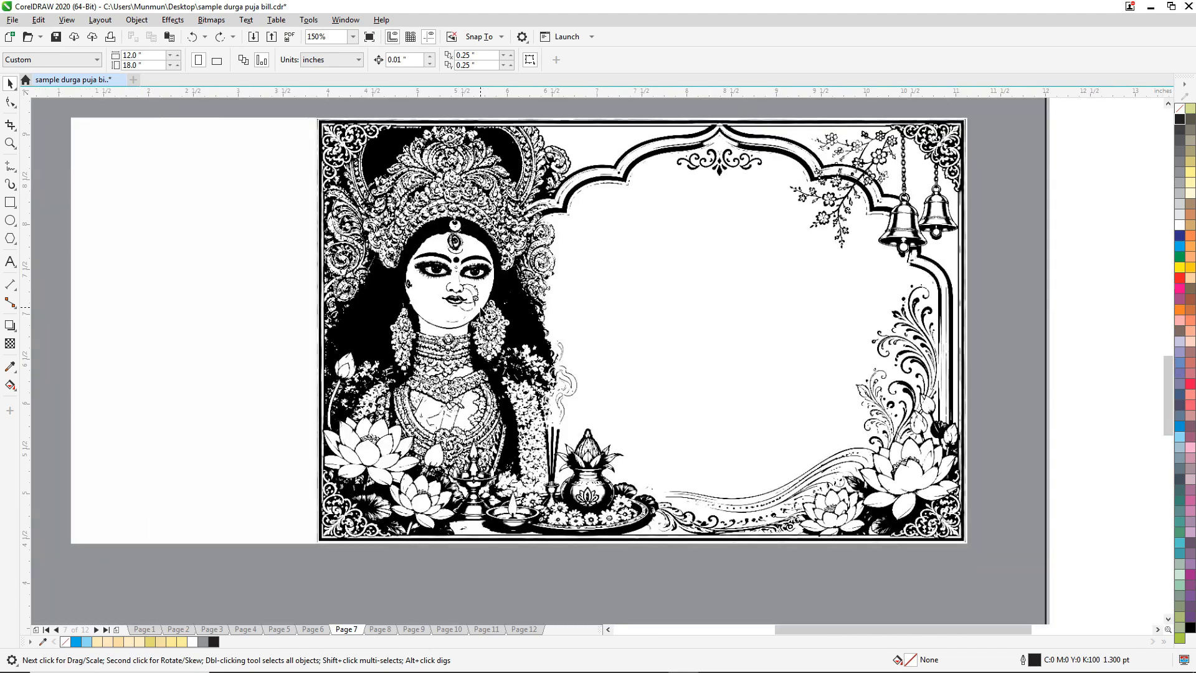
left_click(483, 311)
left_click(818, 180)
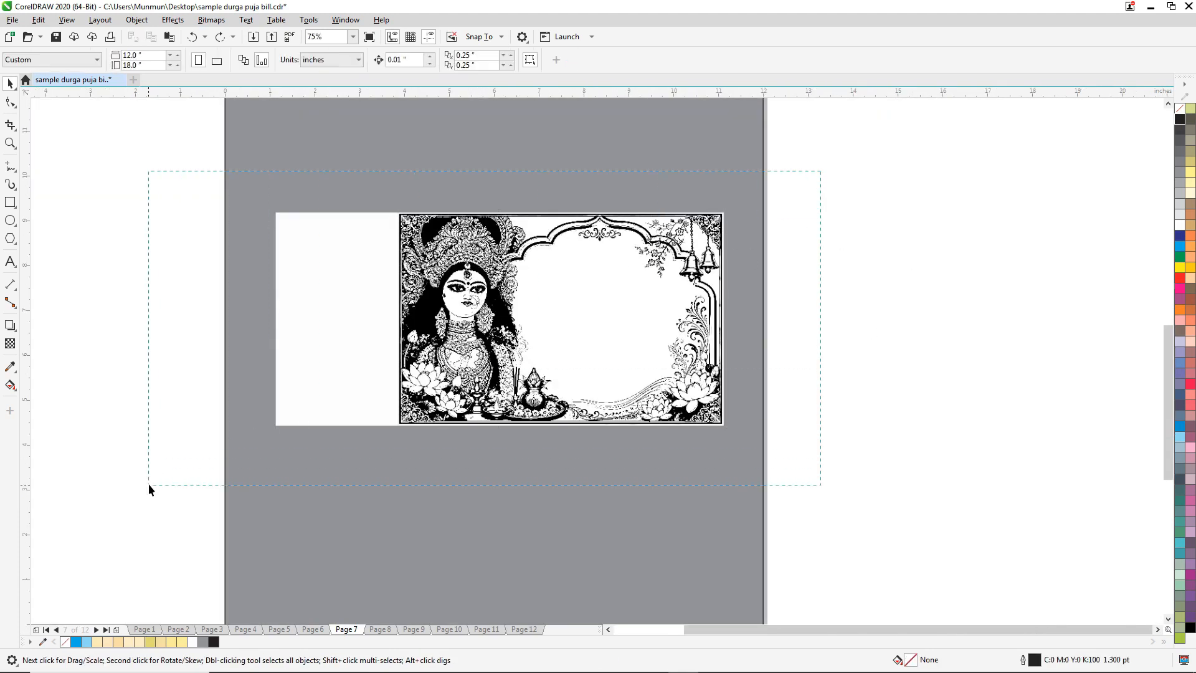
left_click_drag(149, 485, 149, 485)
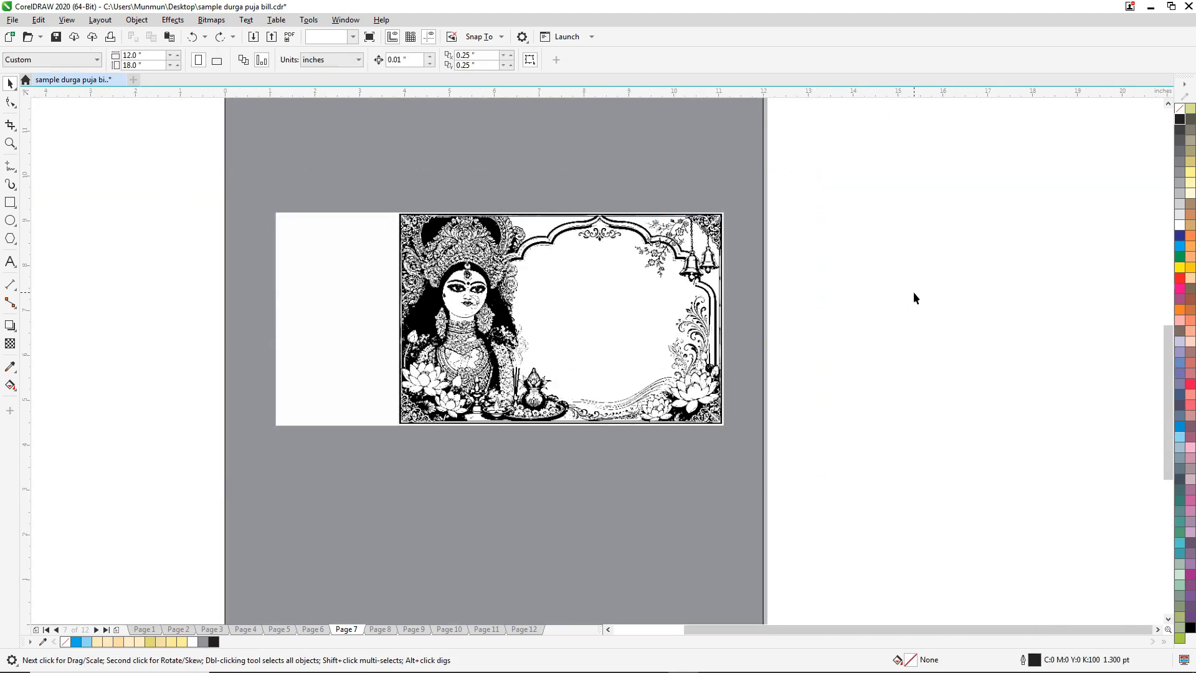
left_click(10, 143)
left_click_drag(253, 200, 759, 465)
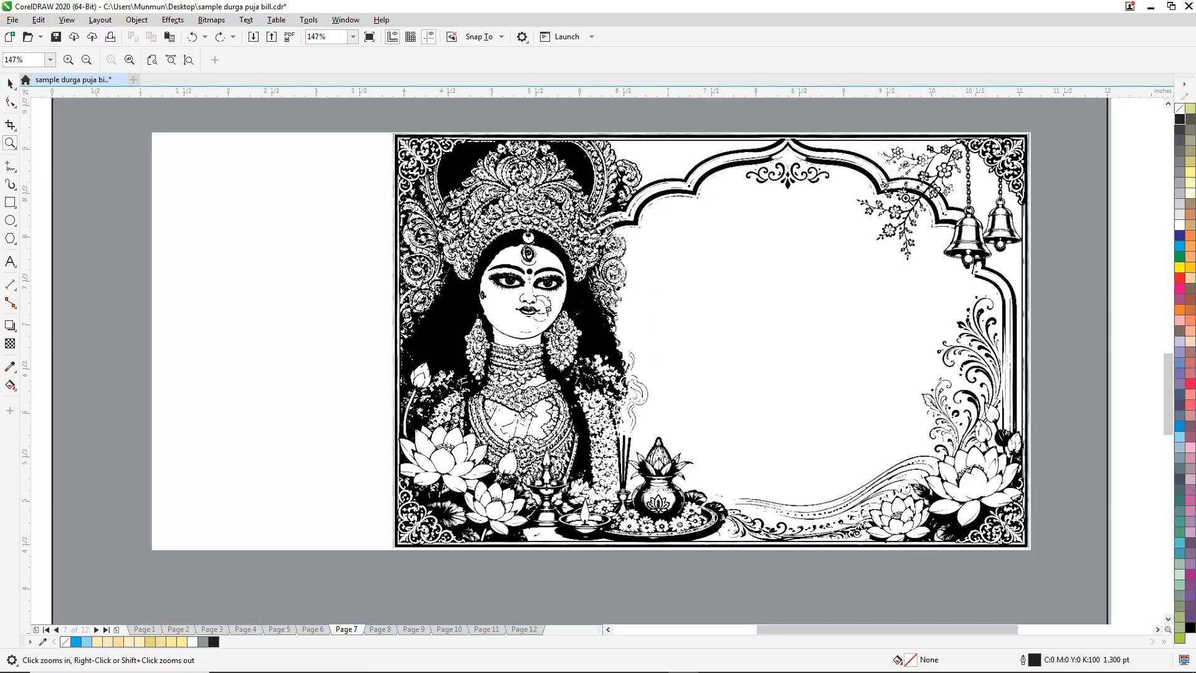
left_click(10, 83)
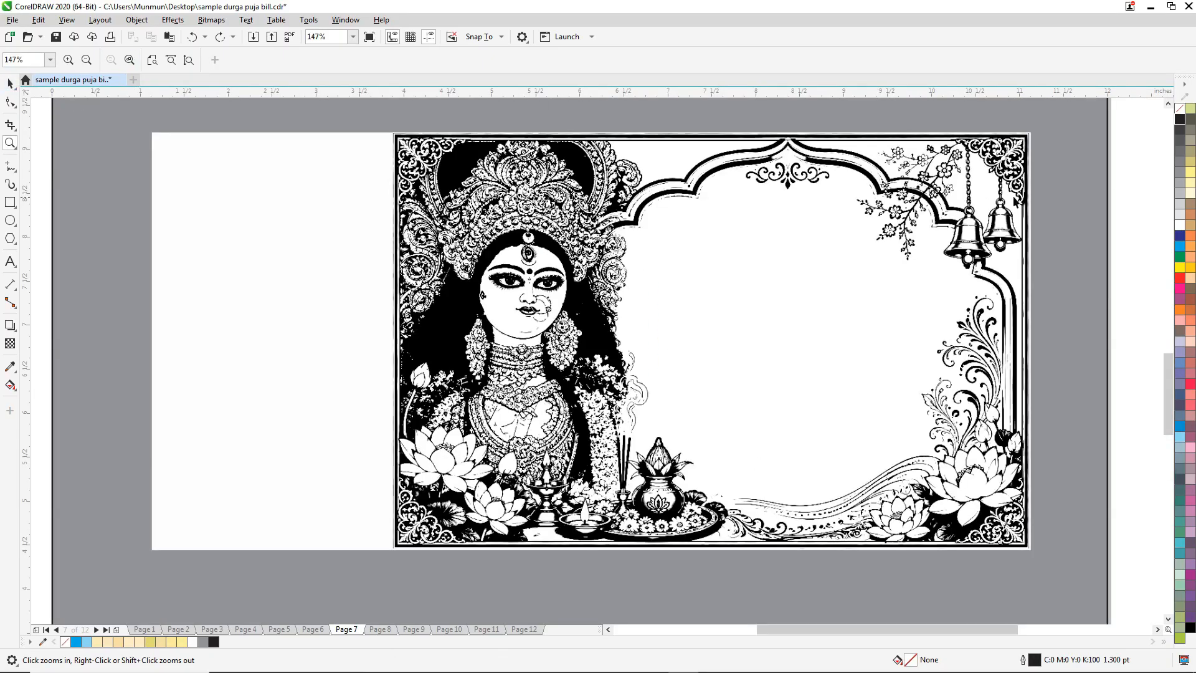